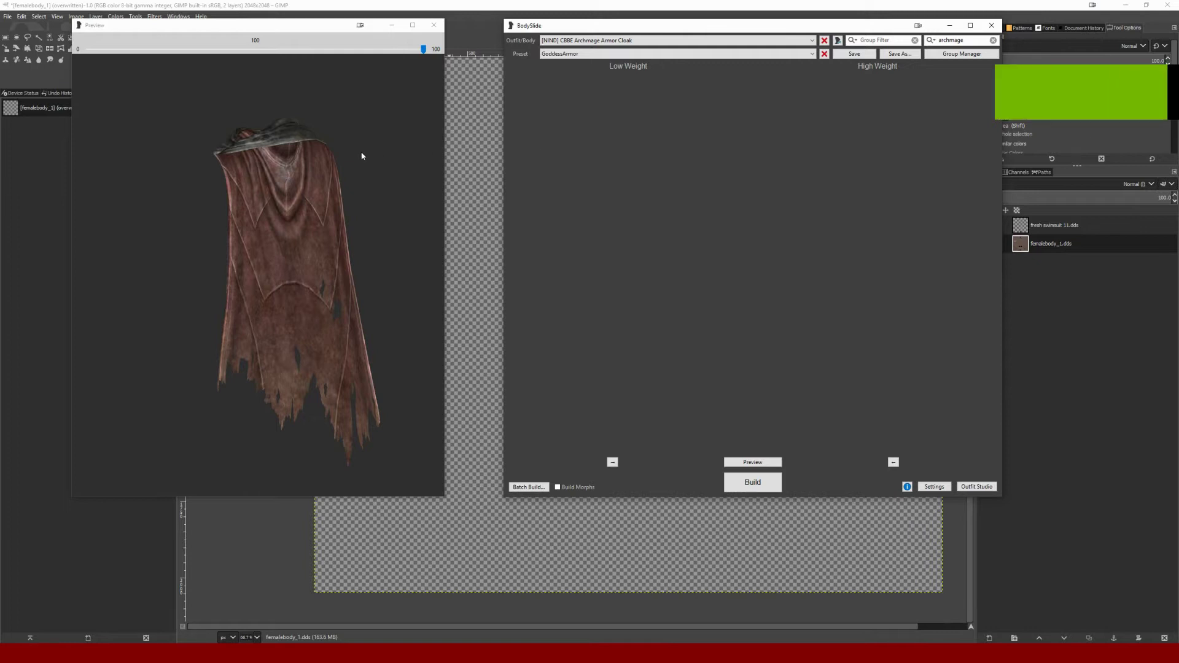
# Rotate the cloak preview to inspect its back emblem and side views
pyautogui.moveTo(362, 151); pyautogui.dragTo(255, 154)
pyautogui.scroll(-2, 255, 155)
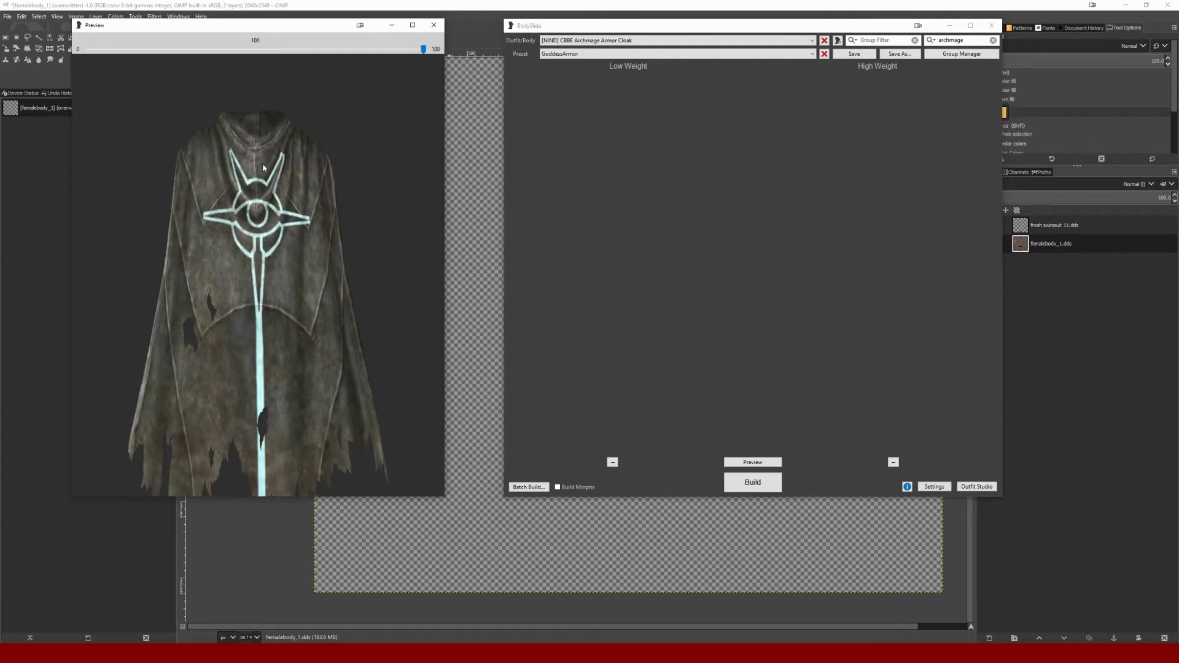
pyautogui.scroll(-3, 264, 178)
pyautogui.moveTo(265, 202); pyautogui.dragTo(252, 229)
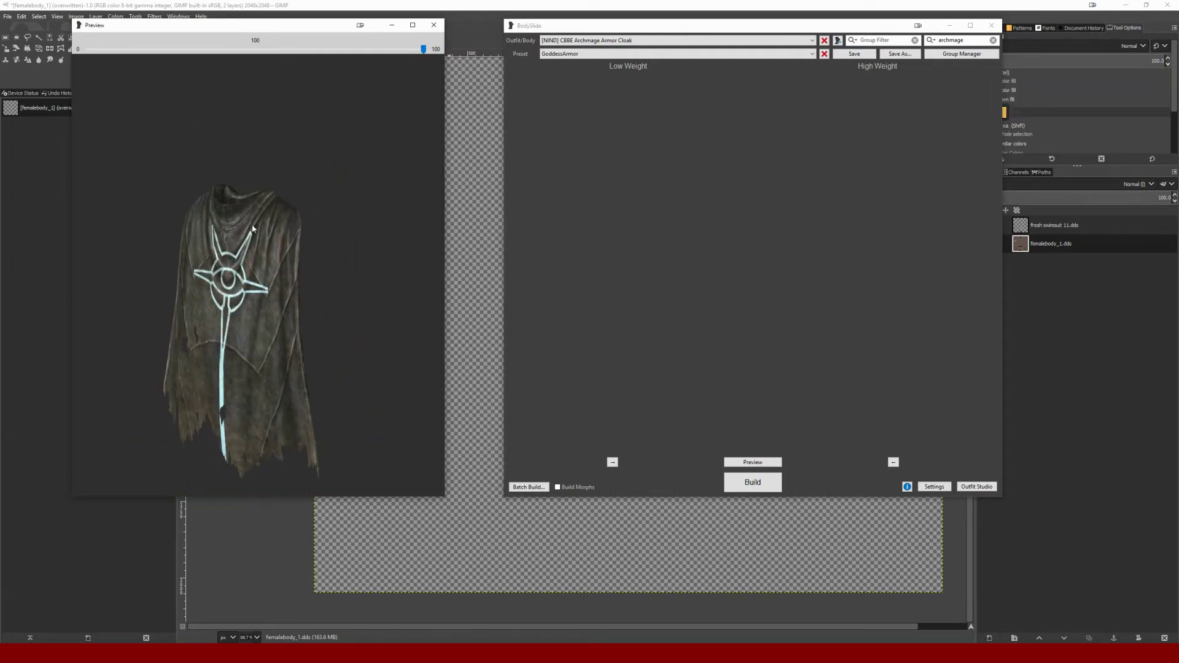
pyautogui.moveTo(244, 290); pyautogui.dragTo(271, 267)
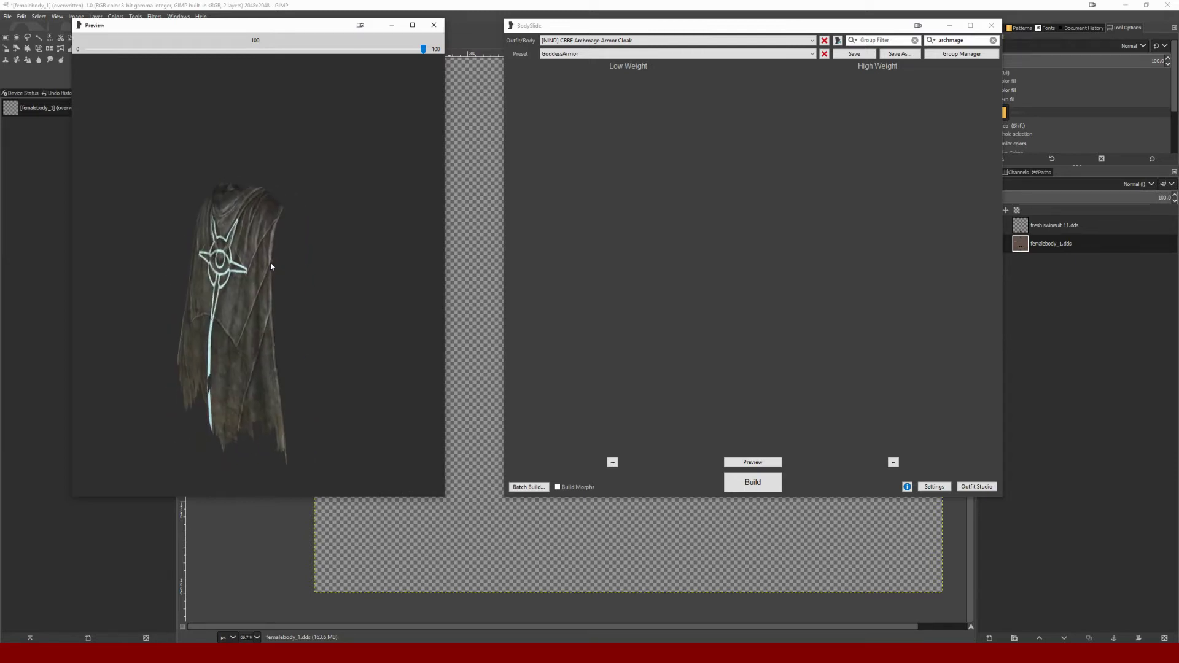
# Open the Archmage cloak project in a maximized Outfit Studio with CBBE Body as reference
pyautogui.click(838, 43)
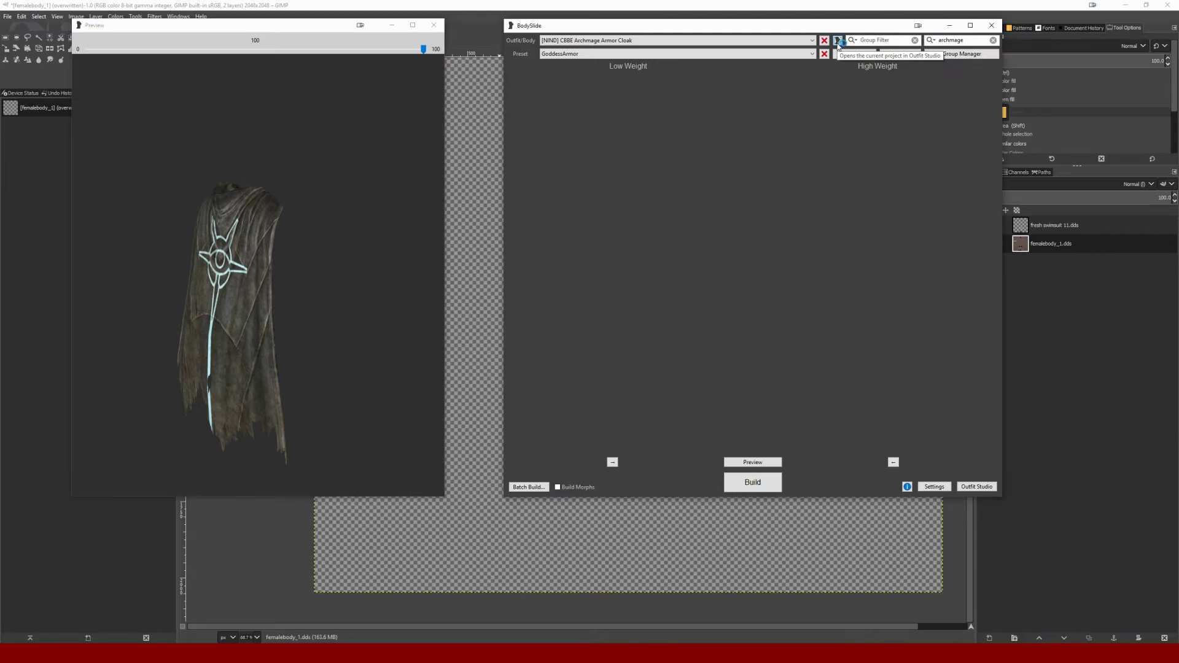
pyautogui.click(838, 42)
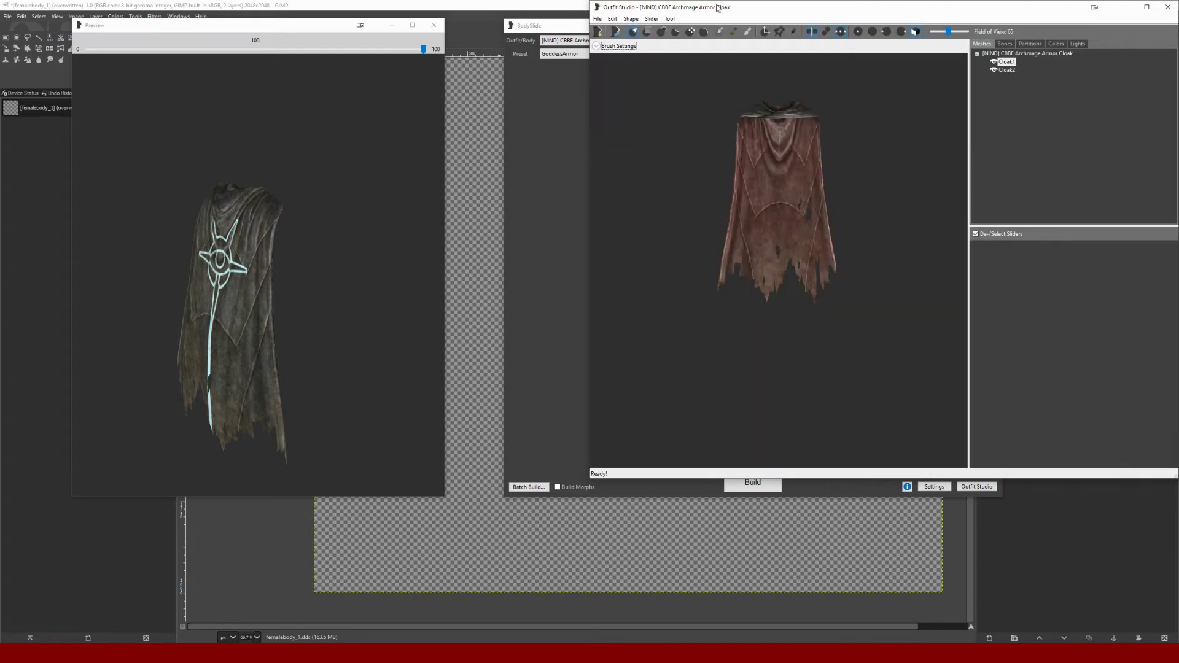
pyautogui.doubleClick(719, 10)
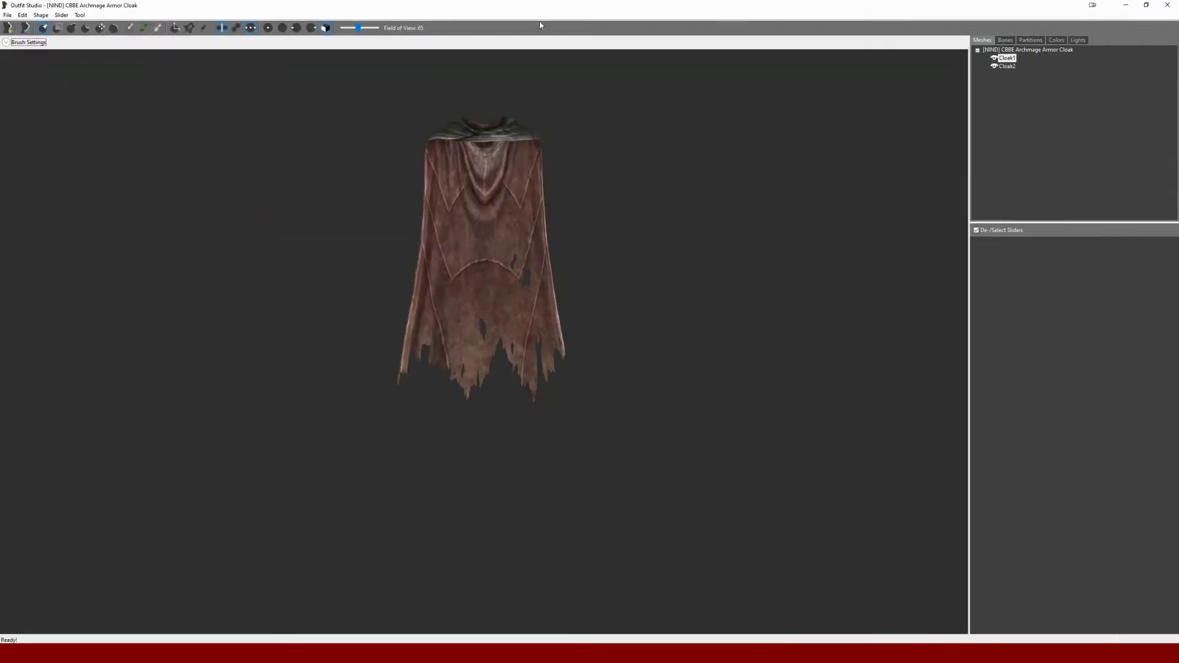
pyautogui.click(3, 16)
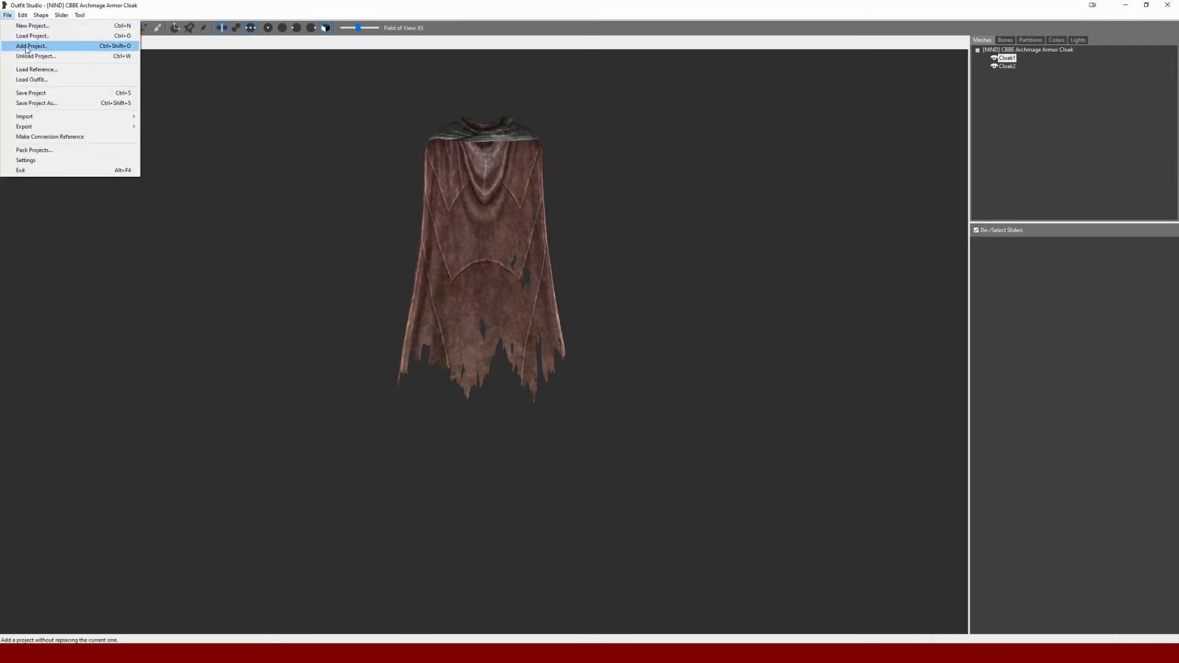
pyautogui.click(32, 79)
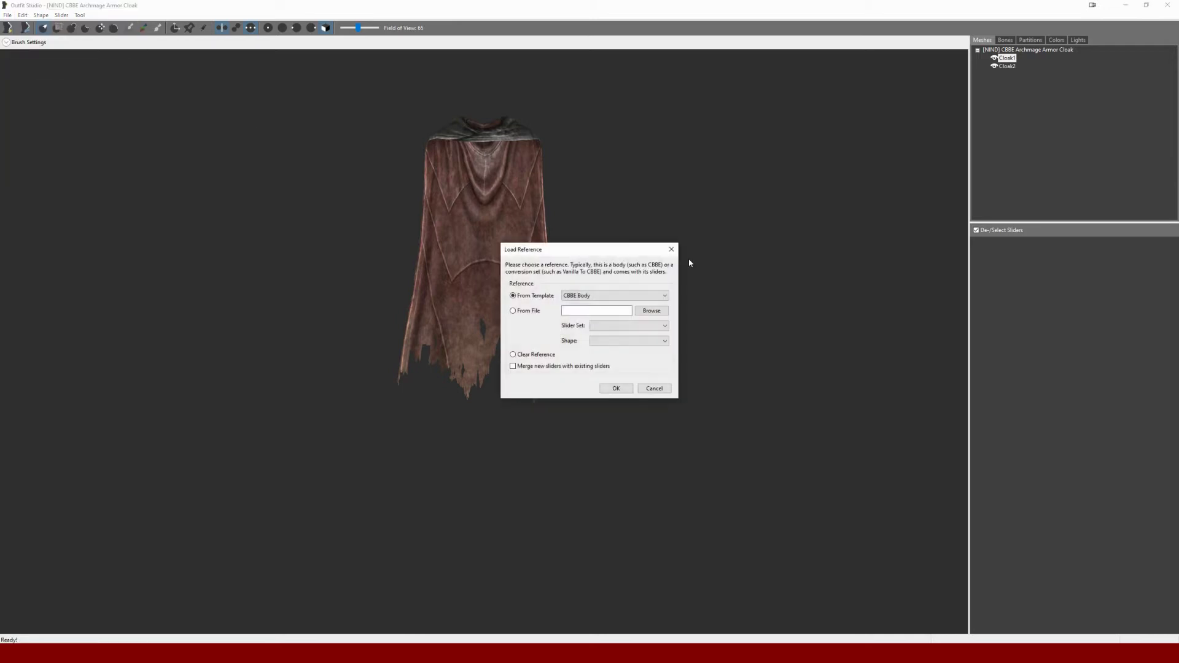
pyautogui.click(612, 388)
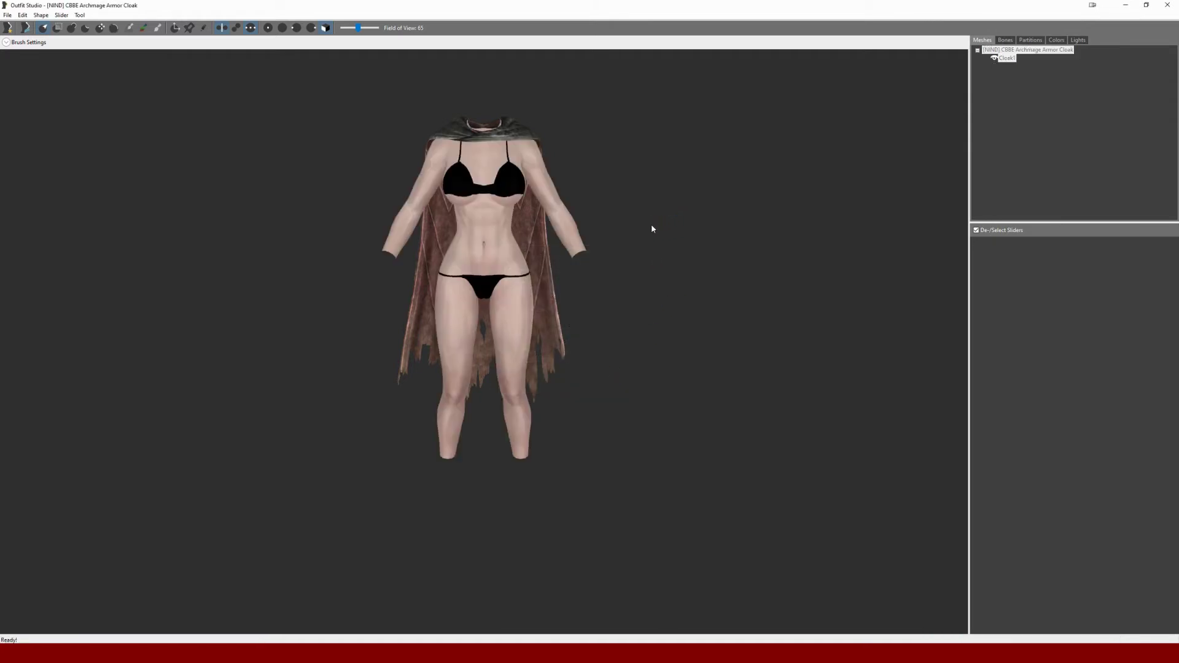
# Glance at the bone list, then select the BaseShape, Cloak2 and Cloak1 meshes in turn
pyautogui.moveTo(651, 224); pyautogui.dragTo(774, 165, button='right')
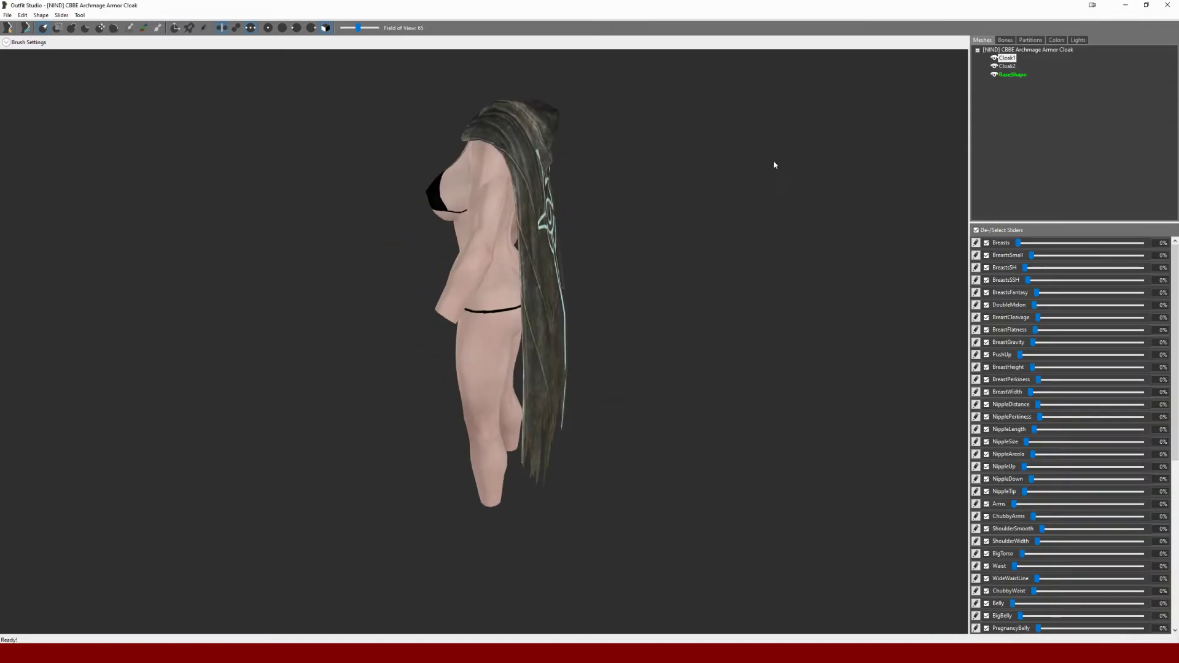
pyautogui.click(1006, 41)
pyautogui.click(982, 40)
pyautogui.click(1013, 74)
pyautogui.click(1011, 67)
pyautogui.click(1009, 60)
# Return to the bone list and drag its splitter up to reveal more sliders
pyautogui.click(1005, 41)
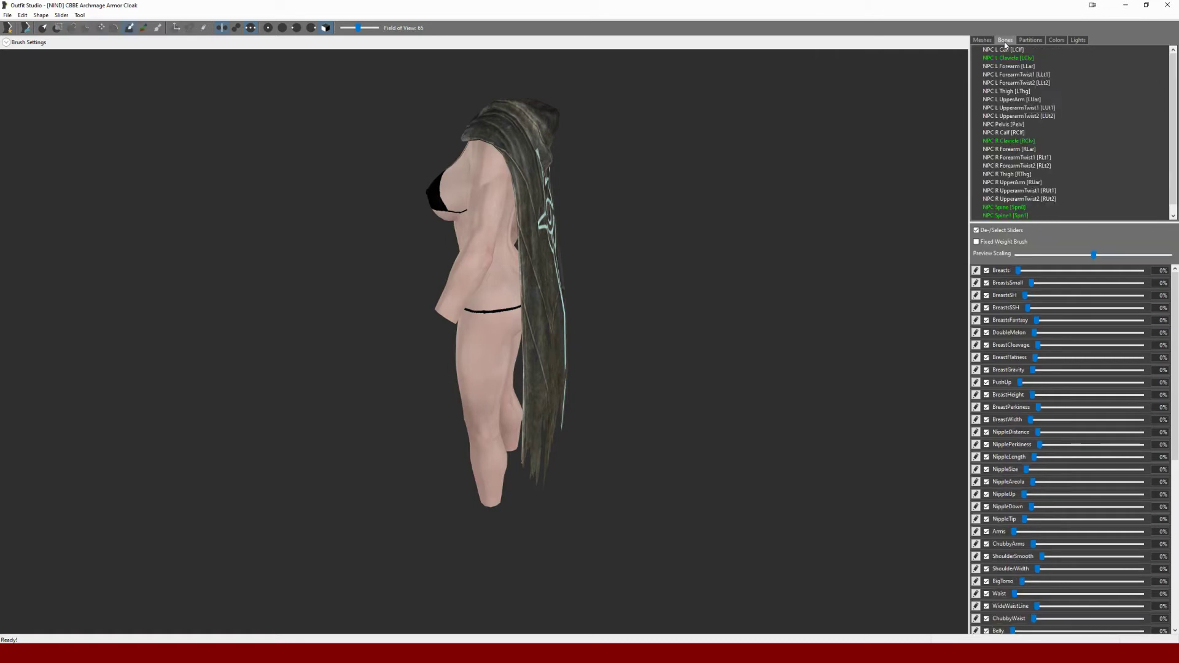
pyautogui.scroll(-1, 1024, 174)
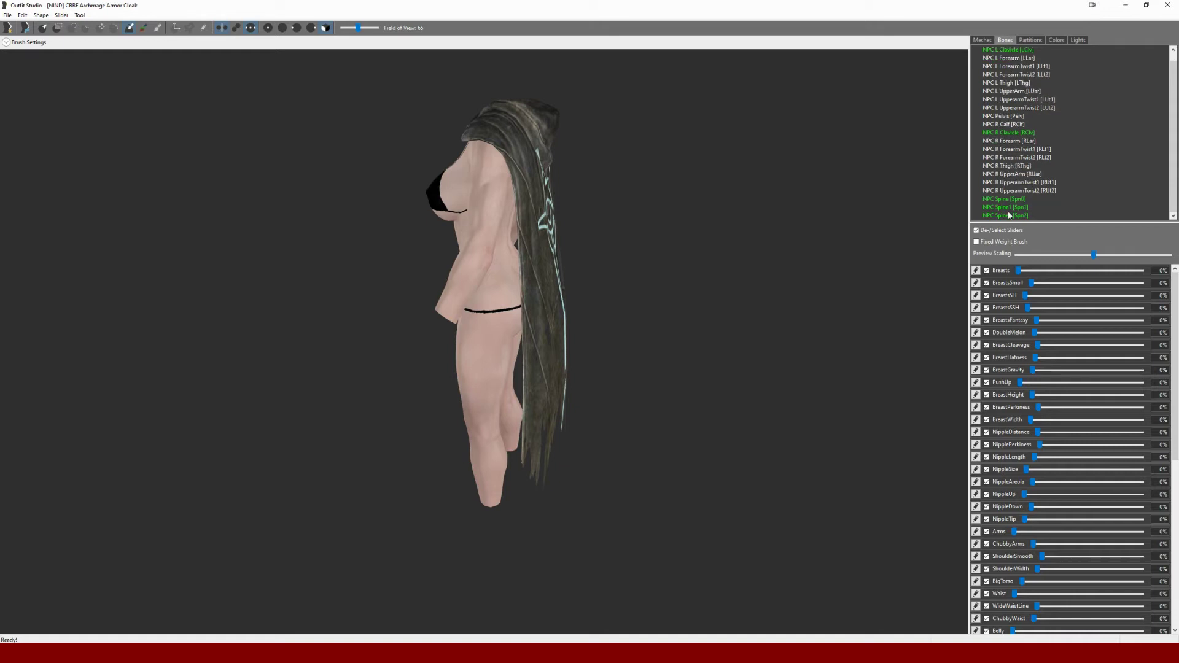
pyautogui.scroll(1, 1019, 181)
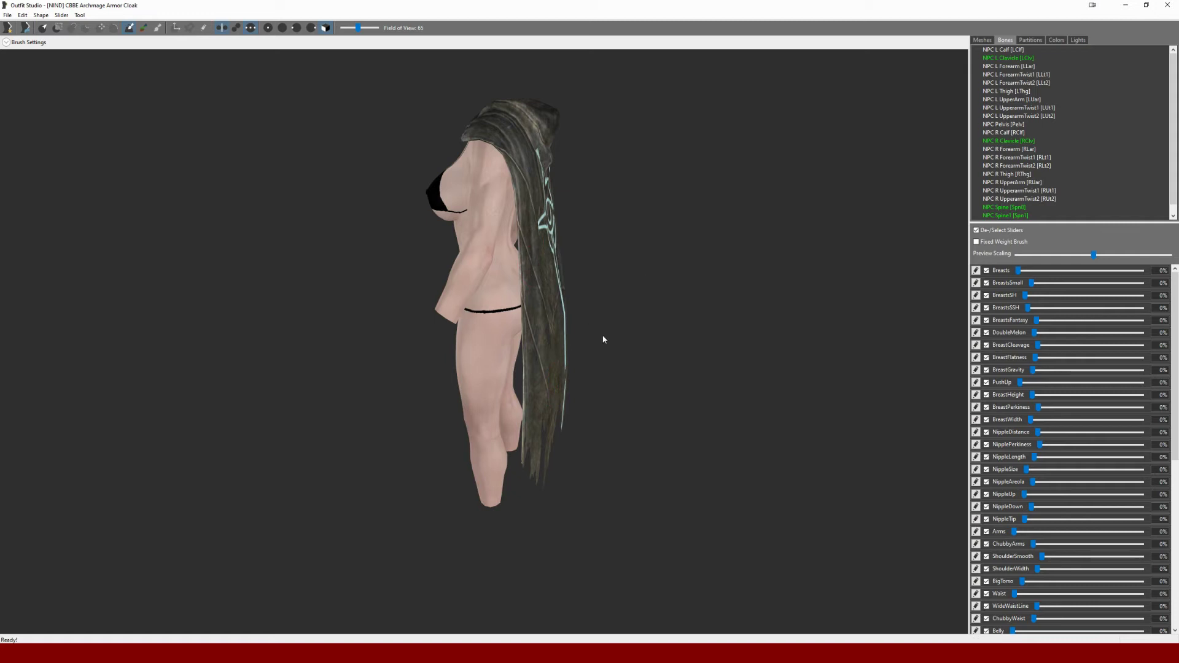
pyautogui.moveTo(602, 337); pyautogui.dragTo(524, 201, button='right')
pyautogui.moveTo(542, 242); pyautogui.dragTo(663, 250, button='right')
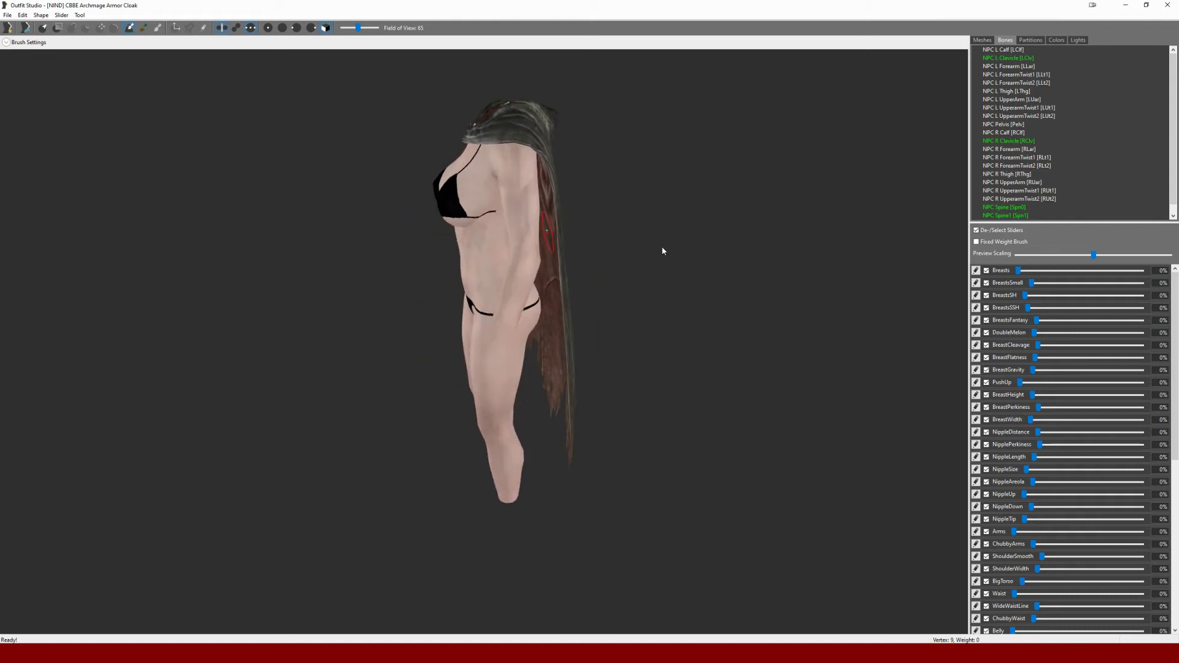
pyautogui.moveTo(1048, 224); pyautogui.dragTo(1030, 108)
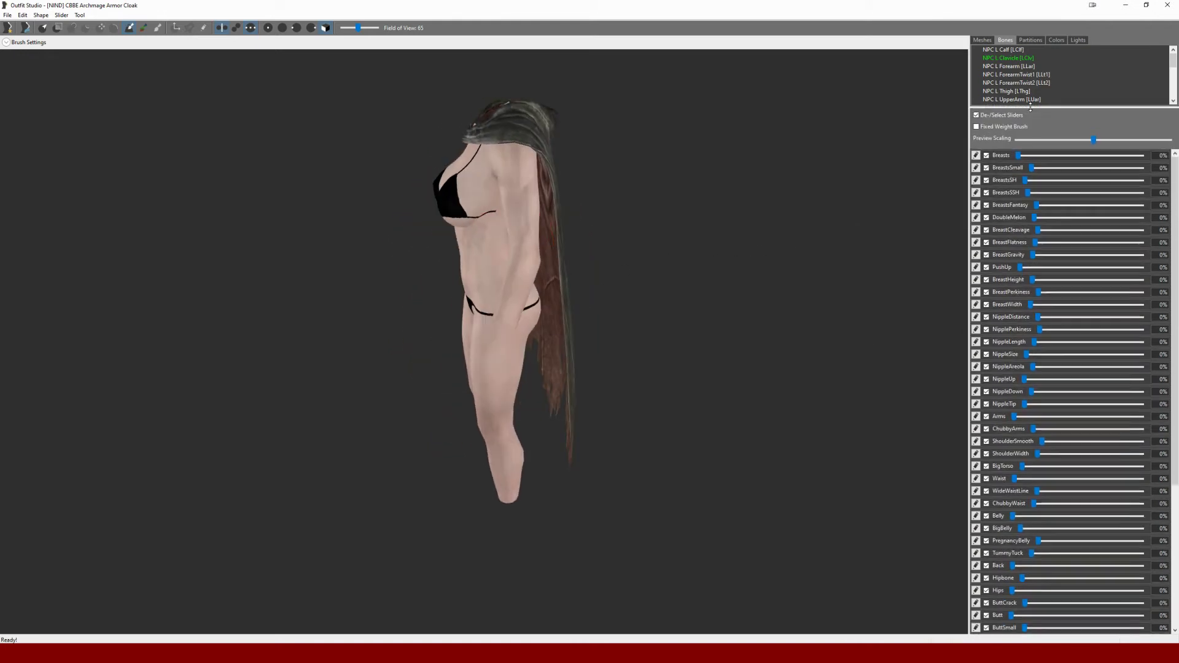
# Load the Nerphs Body slider preset at High weight to reshape the reference body
pyautogui.click(62, 15)
pyautogui.click(75, 62)
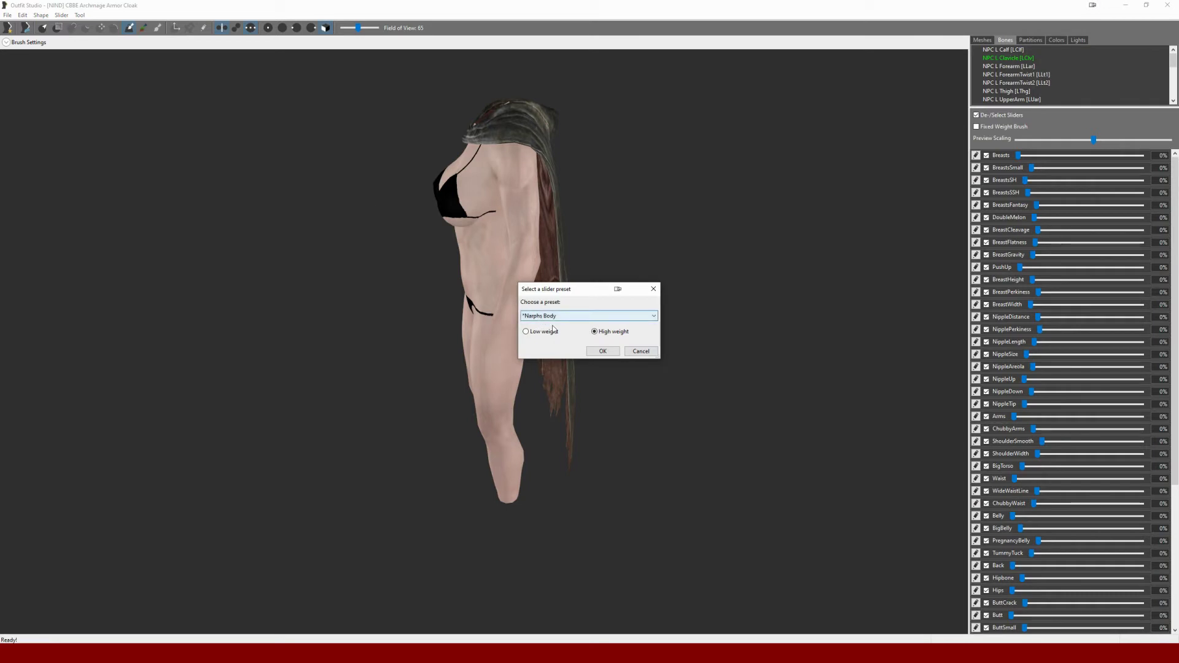
pyautogui.click(602, 351)
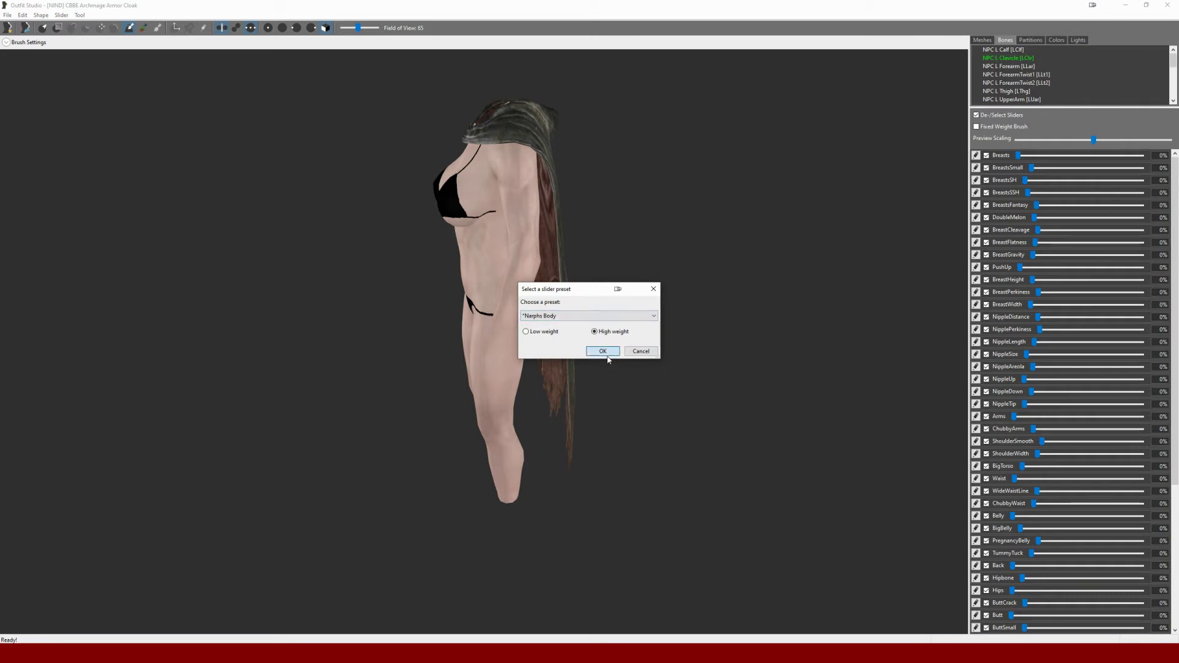
pyautogui.moveTo(635, 306); pyautogui.dragTo(324, 299, button='right')
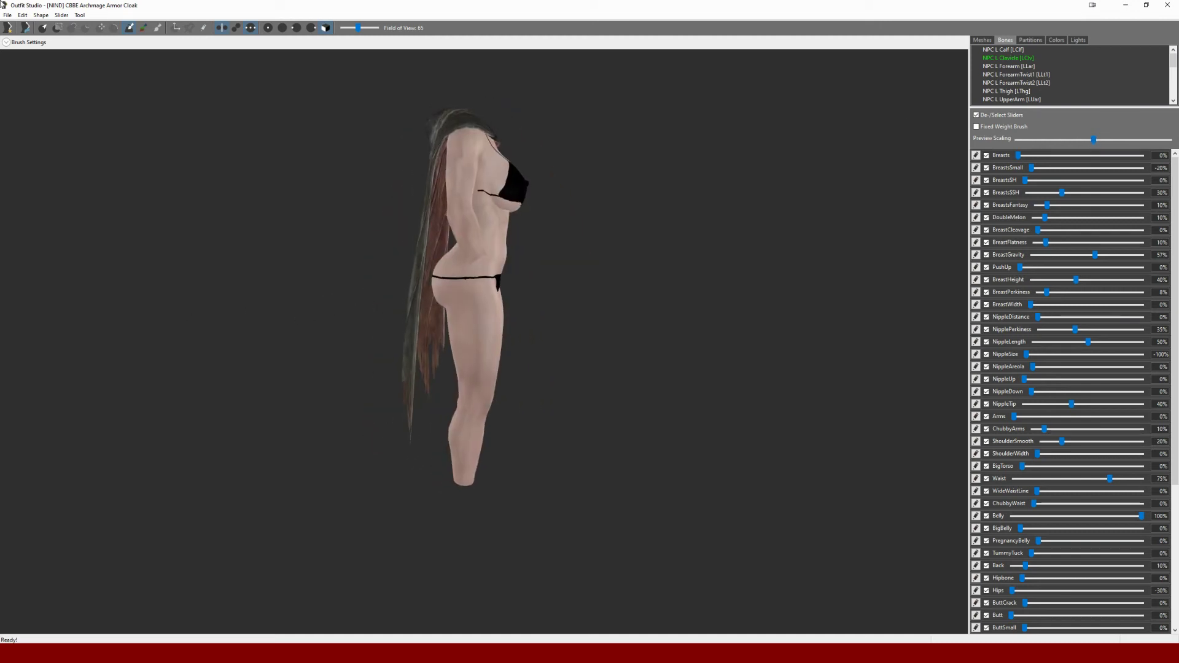
# Run Conform All with Even Movement and the search radius raised to 20
pyautogui.click(61, 15)
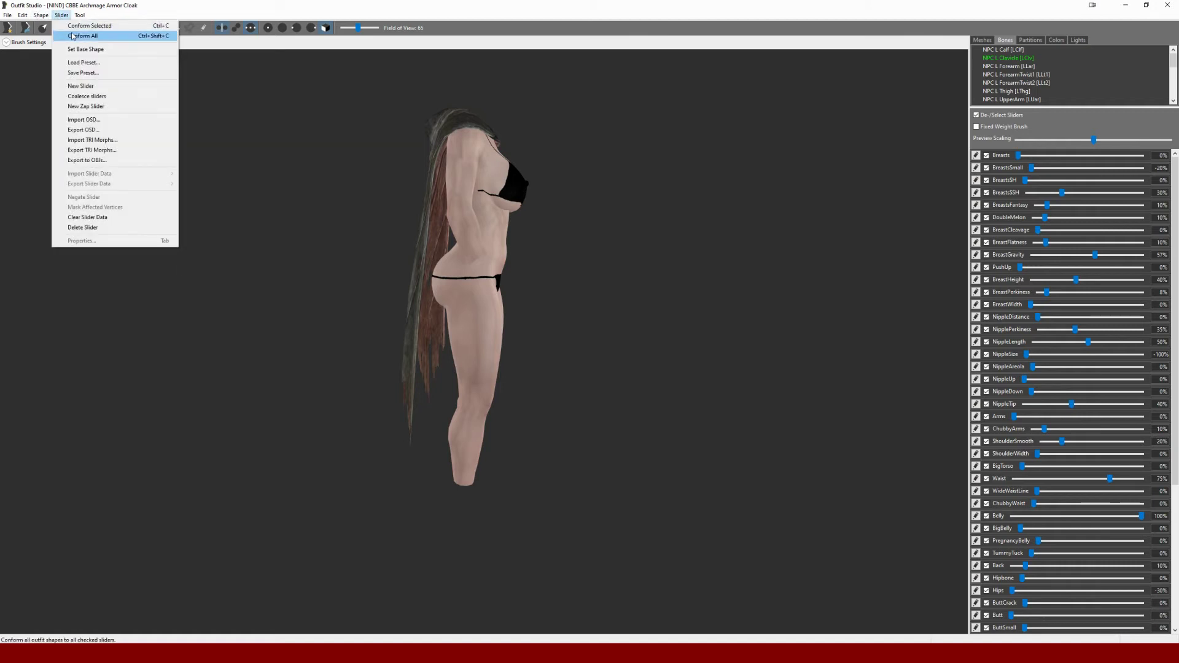
pyautogui.click(73, 36)
pyautogui.click(538, 348)
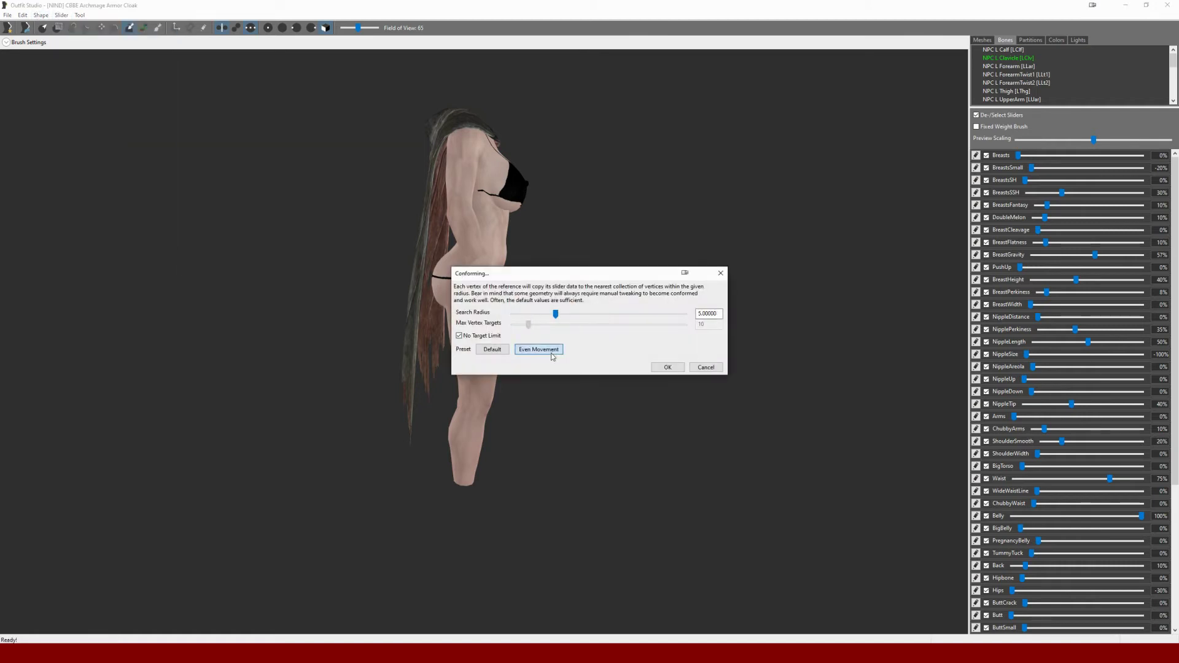
pyautogui.click(560, 317)
pyautogui.moveTo(592, 316); pyautogui.dragTo(686, 315)
pyautogui.click(667, 367)
pyautogui.moveTo(503, 273); pyautogui.dragTo(376, 309, button='right')
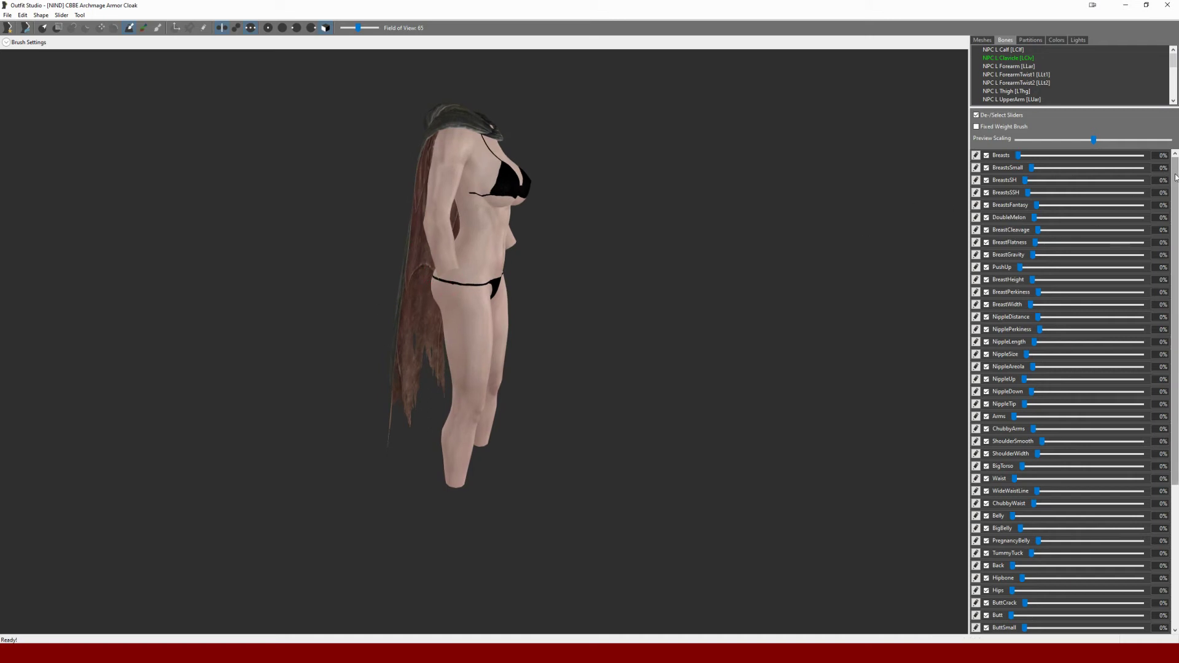
# Preview the Butt slider at full strength on the cloak, then switch it back off
pyautogui.scroll(-6, 1153, 509)
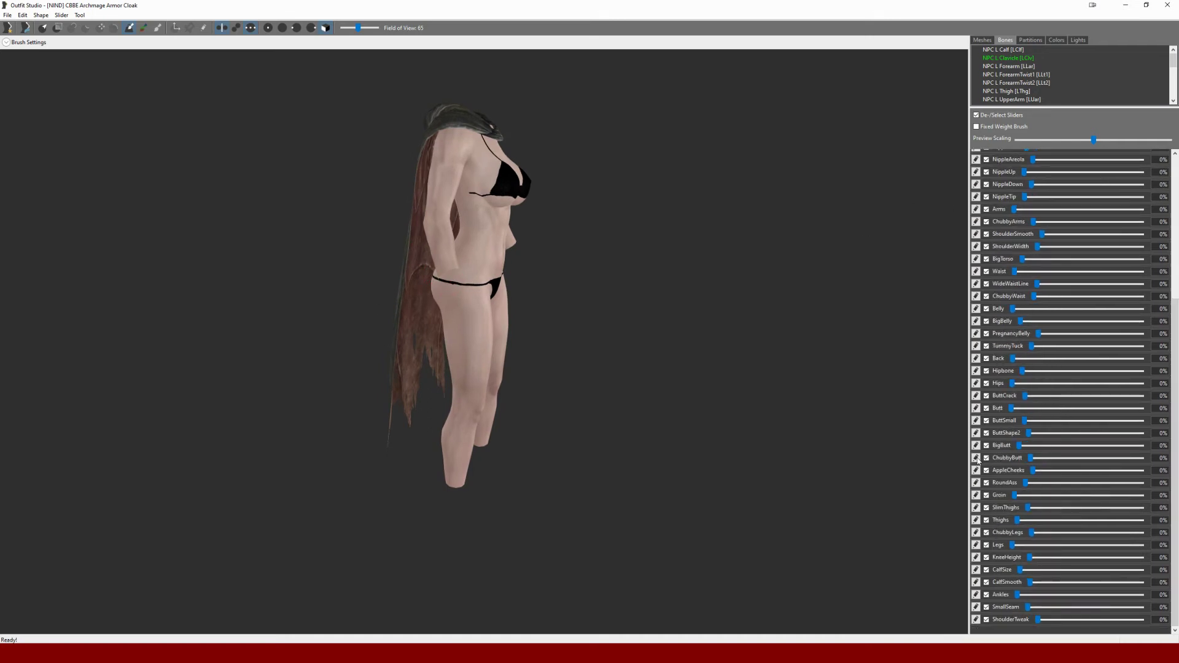
pyautogui.moveTo(682, 381); pyautogui.dragTo(451, 242, button='right')
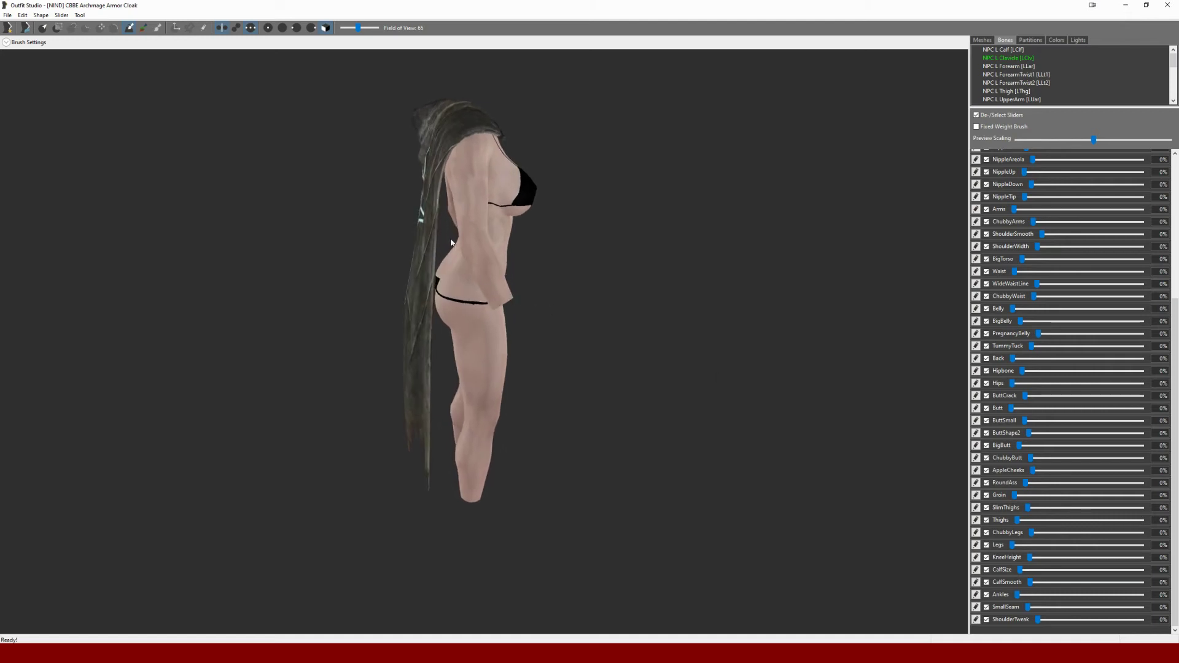
pyautogui.moveTo(666, 257); pyautogui.dragTo(413, 263, button='right')
pyautogui.moveTo(495, 276); pyautogui.dragTo(468, 197, button='right')
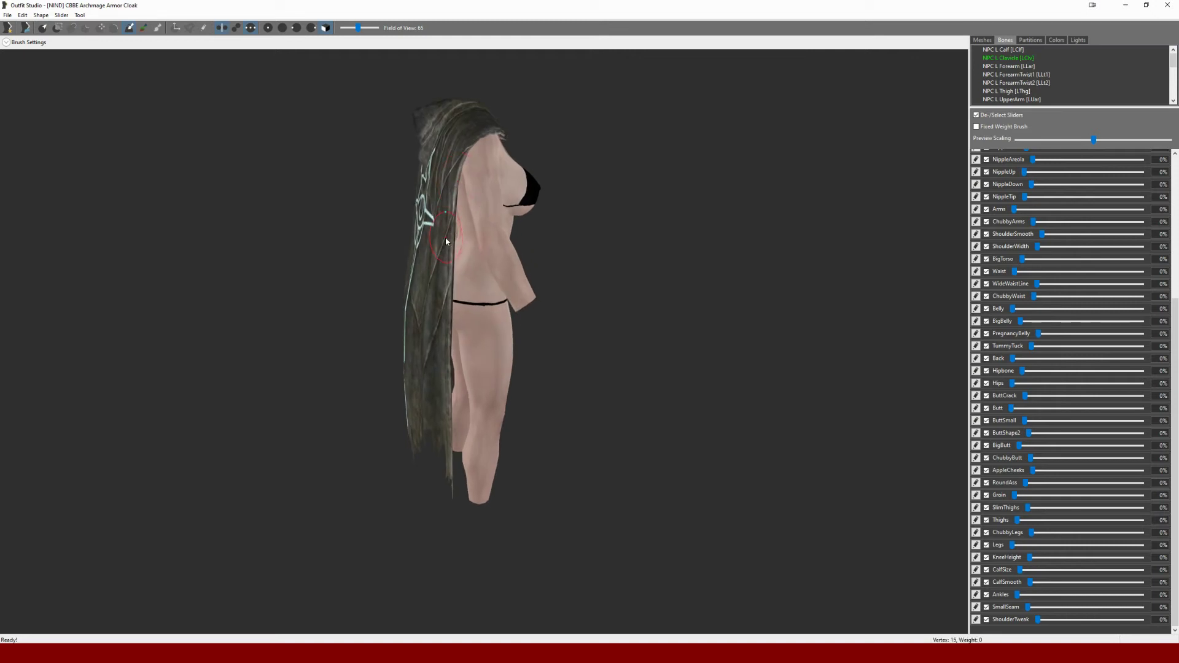
pyautogui.moveTo(590, 258); pyautogui.dragTo(486, 231, button='right')
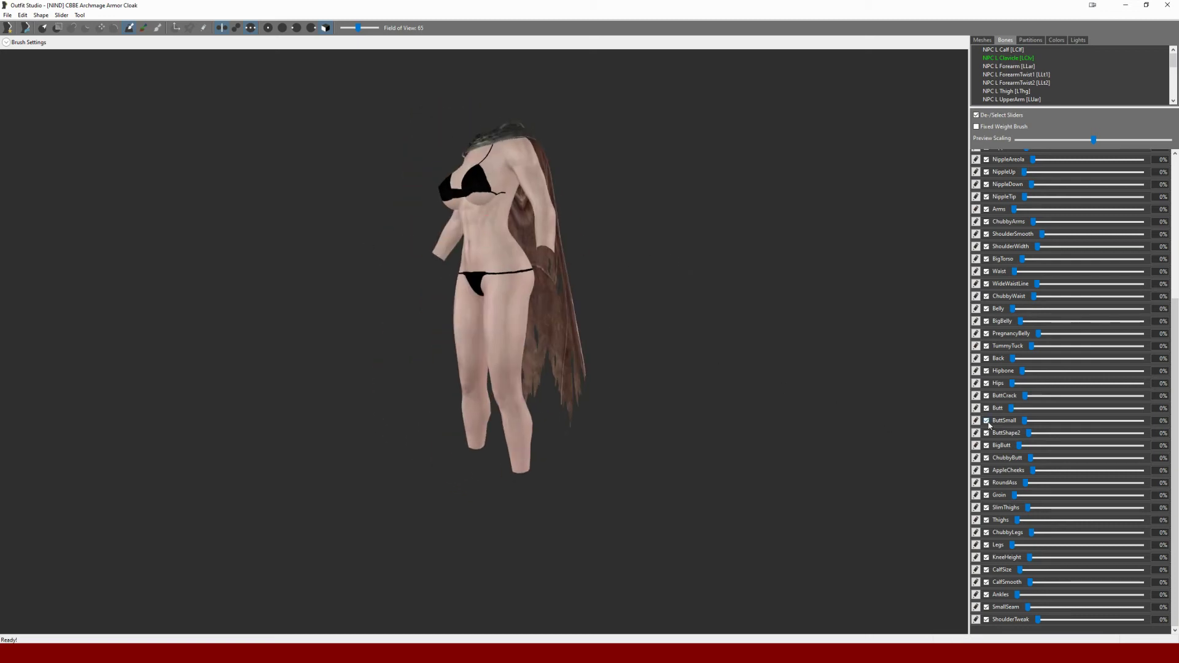
pyautogui.click(975, 408)
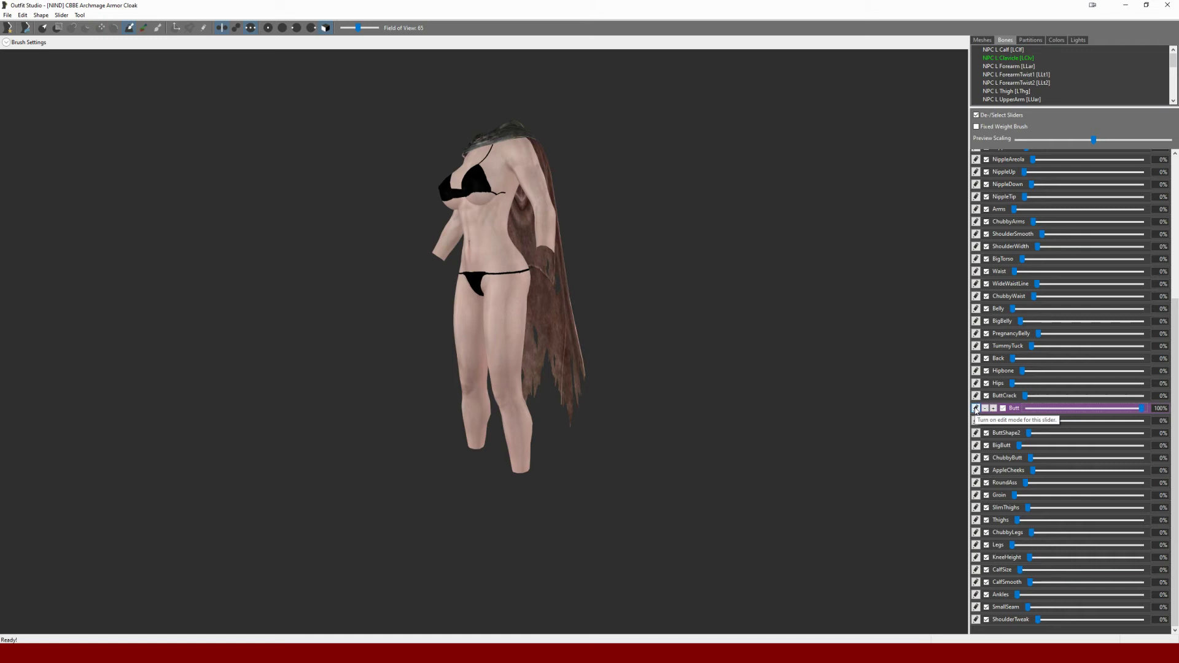
pyautogui.moveTo(688, 353); pyautogui.dragTo(736, 372, button='right')
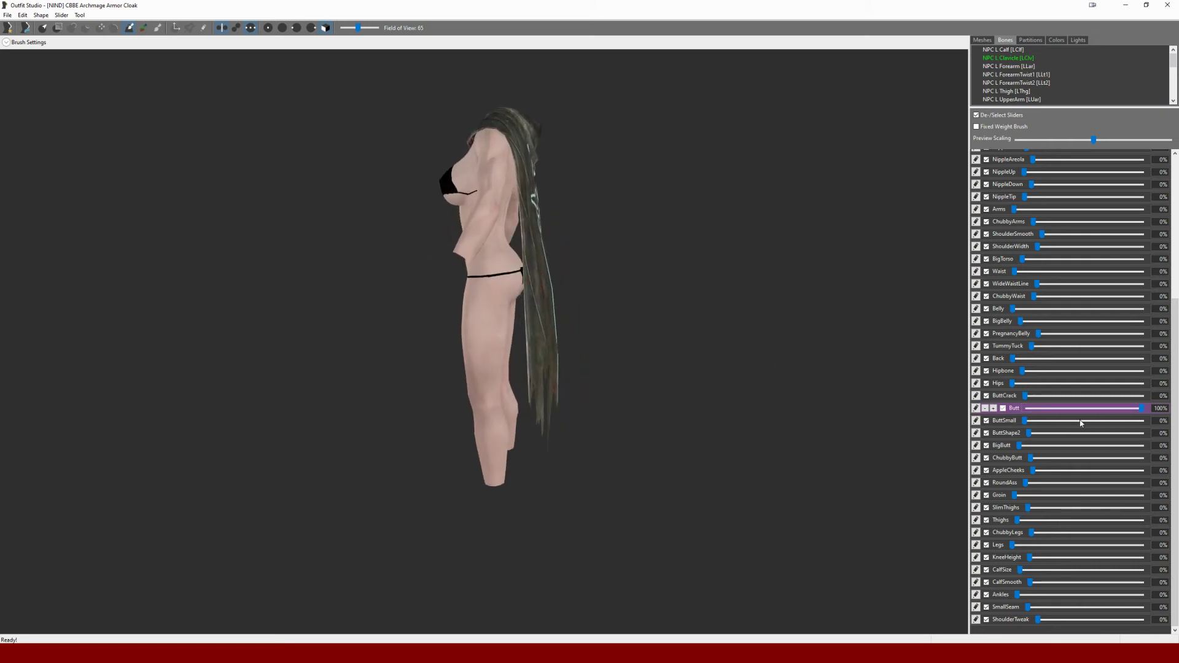
pyautogui.click(975, 407)
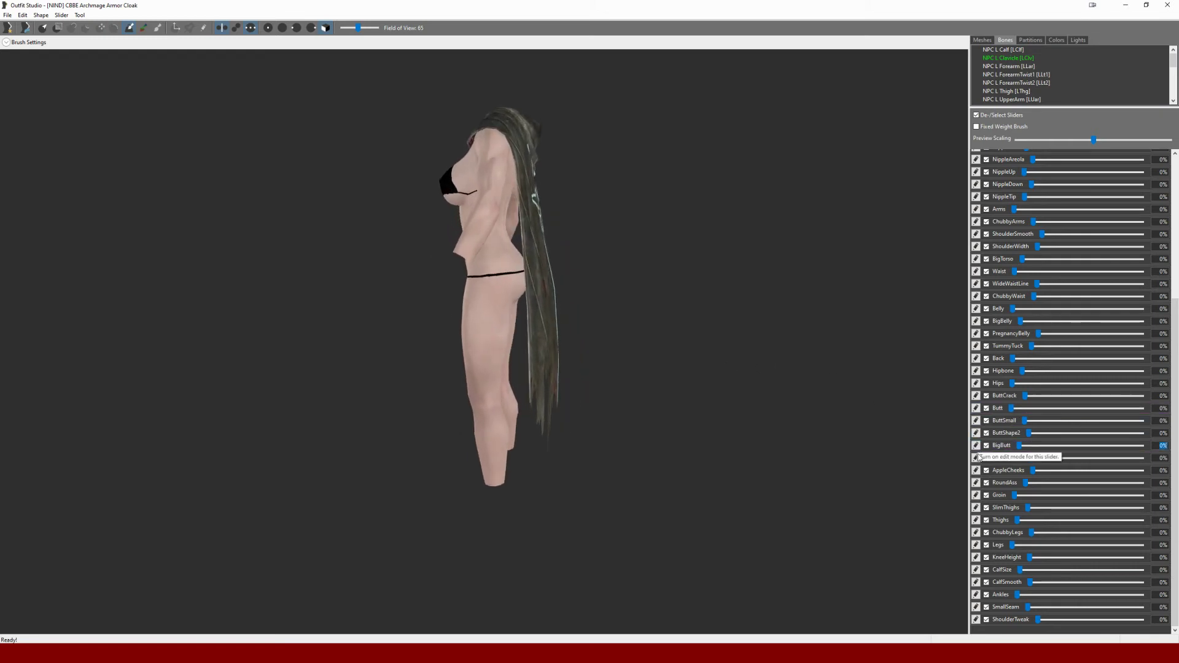
# Preview ChubbyButt, AppleCheeks, RoundAss and BigButt at full strength, viewing the cloak from behind
pyautogui.click(975, 458)
pyautogui.click(976, 470)
pyautogui.click(975, 483)
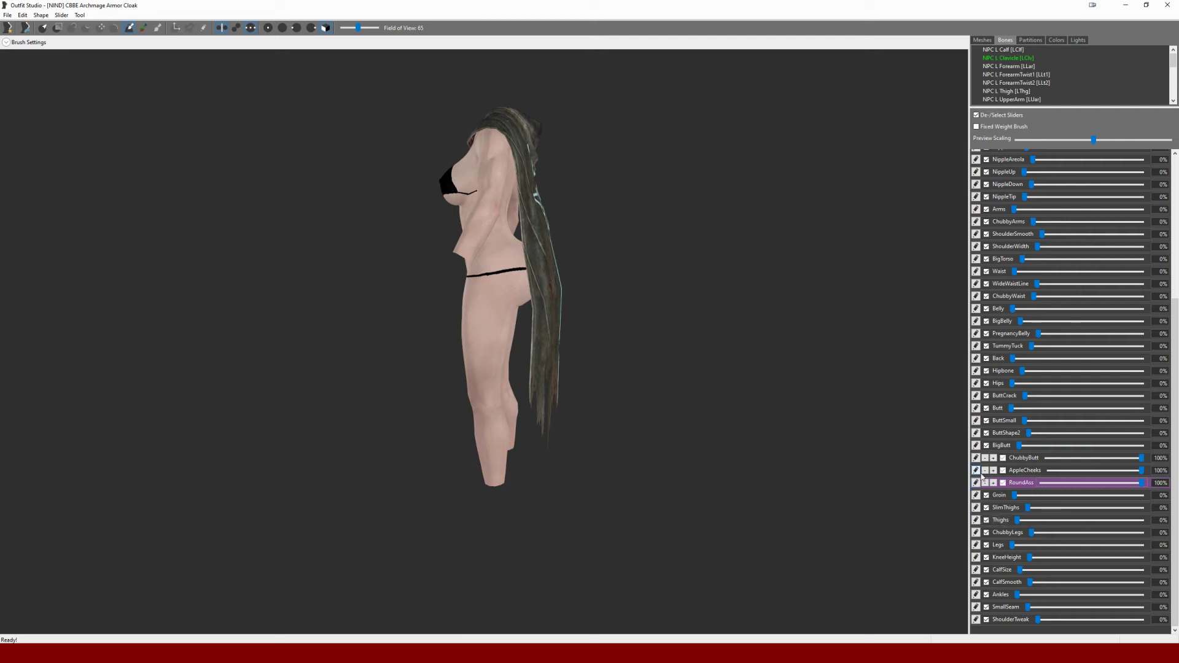
pyautogui.click(976, 445)
pyautogui.click(976, 445)
pyautogui.moveTo(728, 371); pyautogui.dragTo(421, 395, button='right')
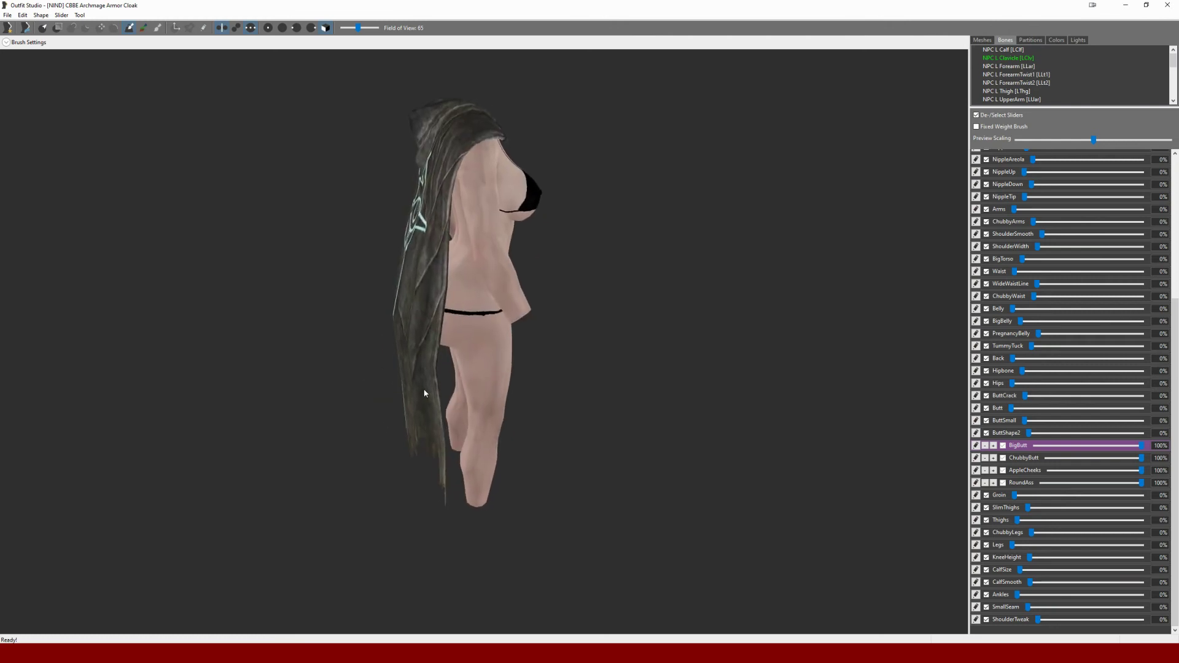
# Return BigButt, ChubbyButt, AppleCheeks and RoundAss to 0%
pyautogui.click(976, 445)
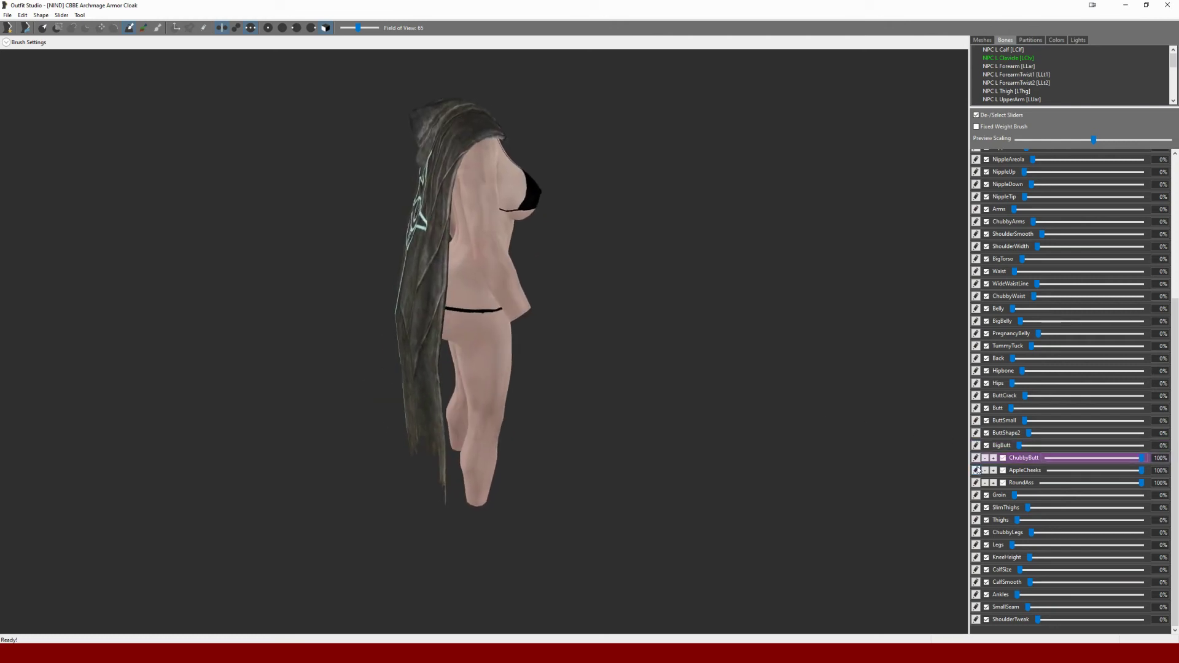
pyautogui.click(976, 458)
pyautogui.click(977, 470)
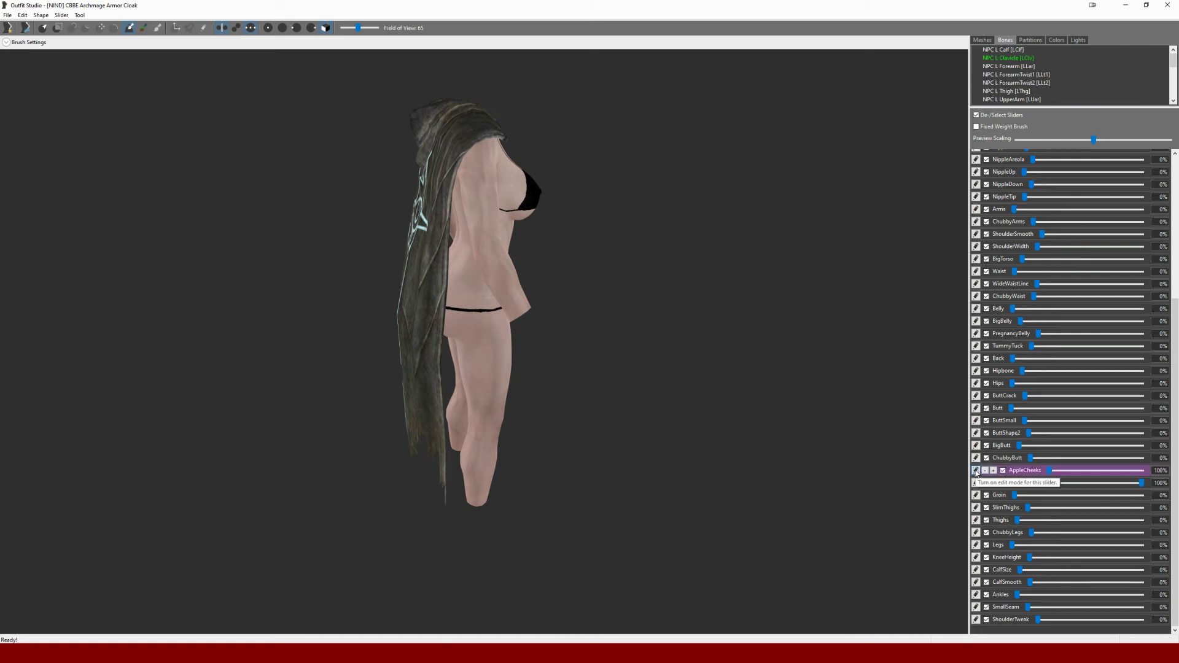
pyautogui.click(977, 483)
pyautogui.click(976, 483)
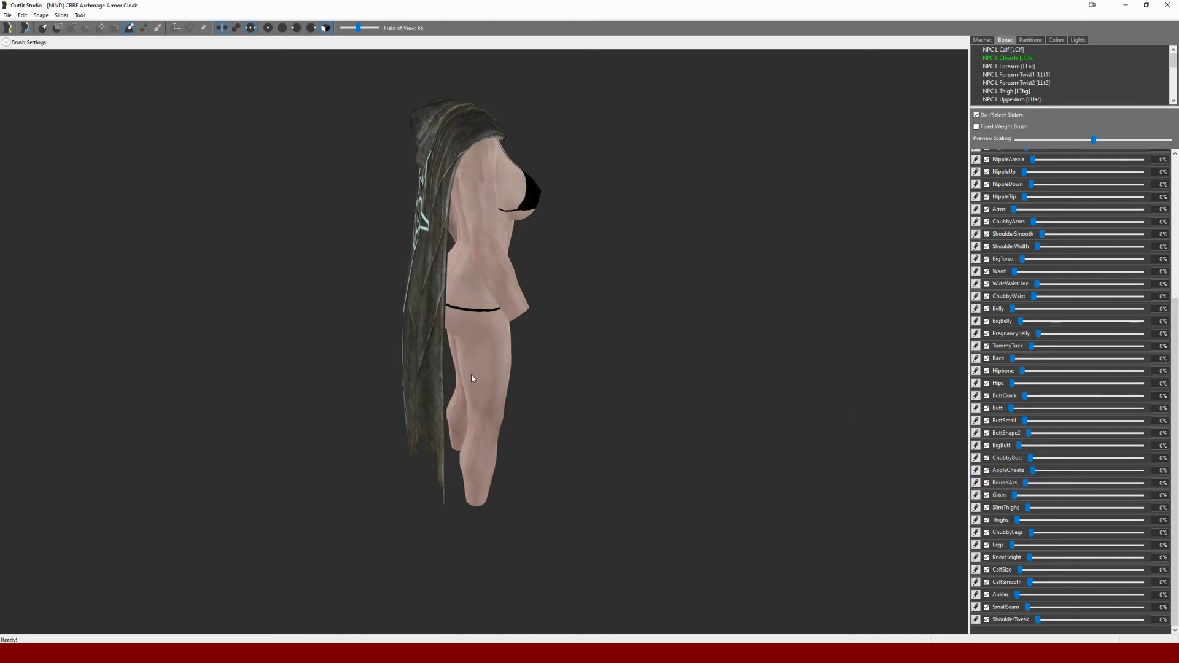
pyautogui.moveTo(467, 353); pyautogui.dragTo(400, 360, button='right')
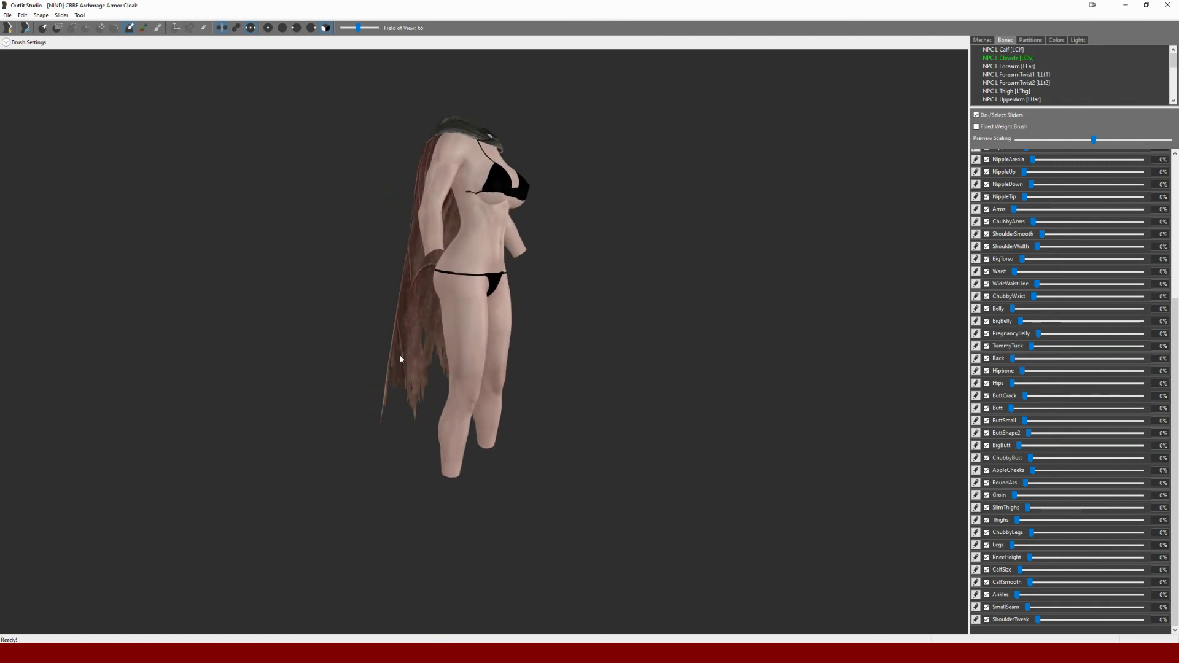
# Load the GoddessArmor slider preset, setting sliders like AppleCheeks and Thighs to 75%
pyautogui.click(61, 15)
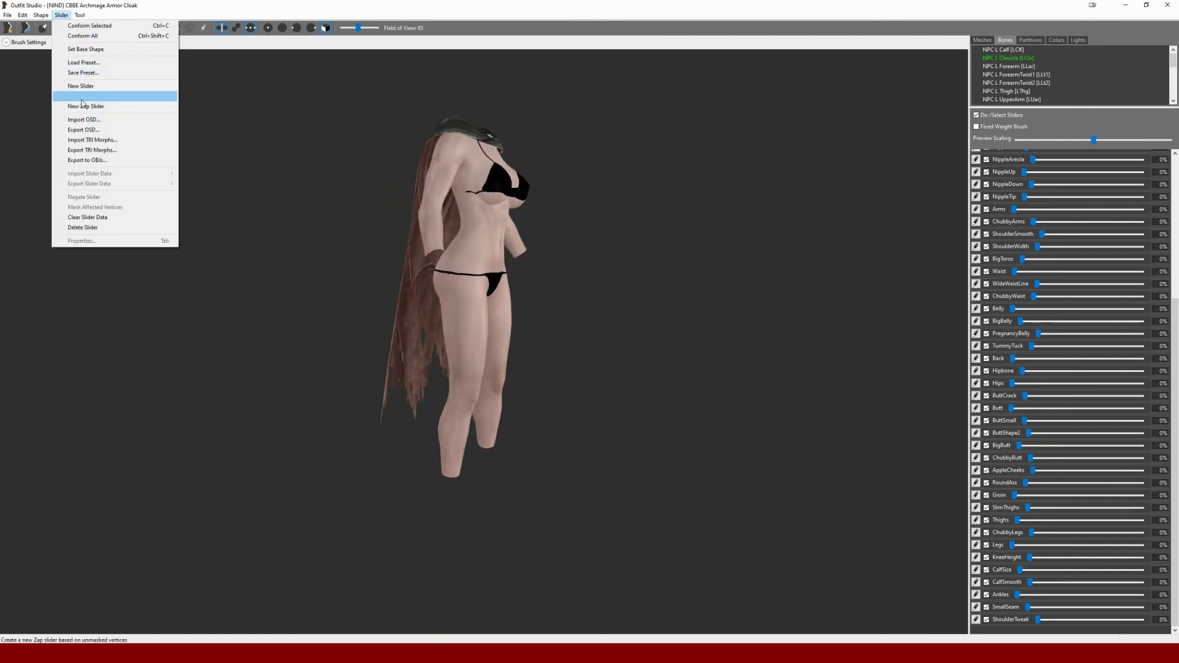
pyautogui.click(72, 65)
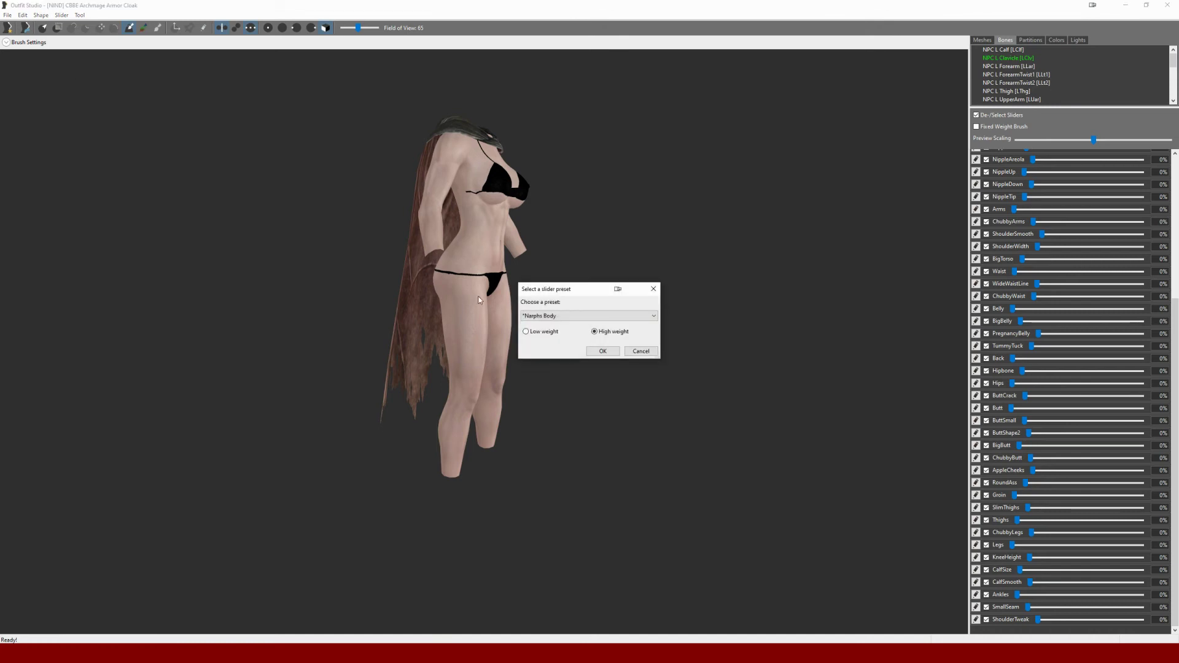
pyautogui.click(580, 316)
pyautogui.scroll(-8, 565, 385)
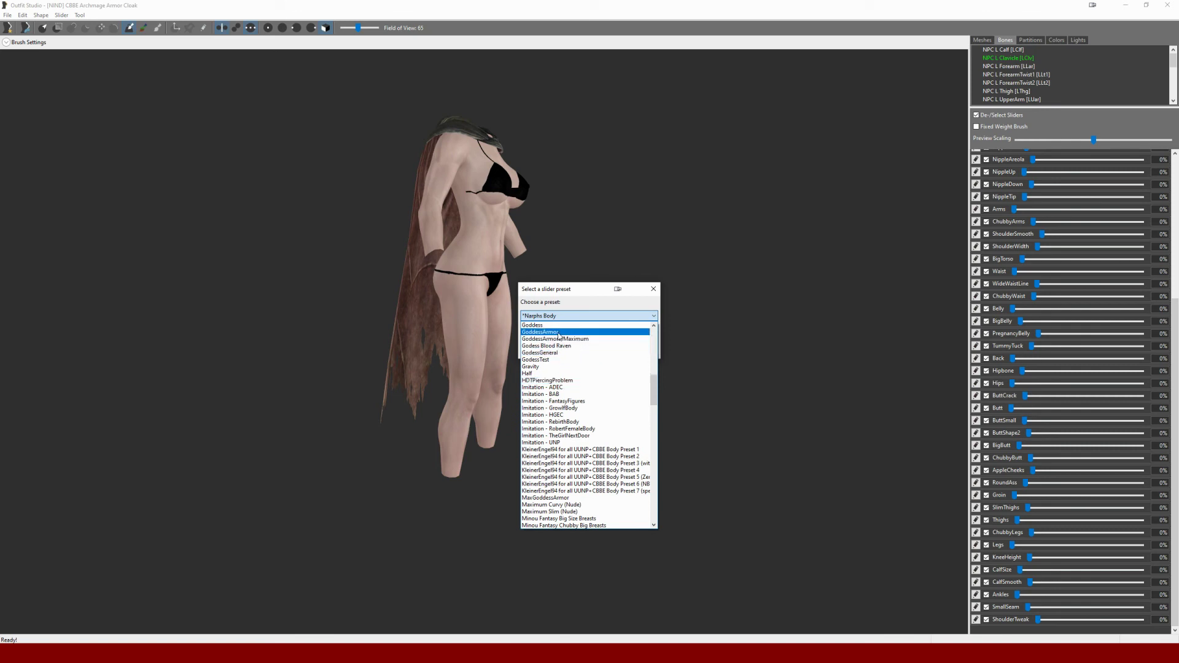
pyautogui.click(559, 333)
pyautogui.click(596, 354)
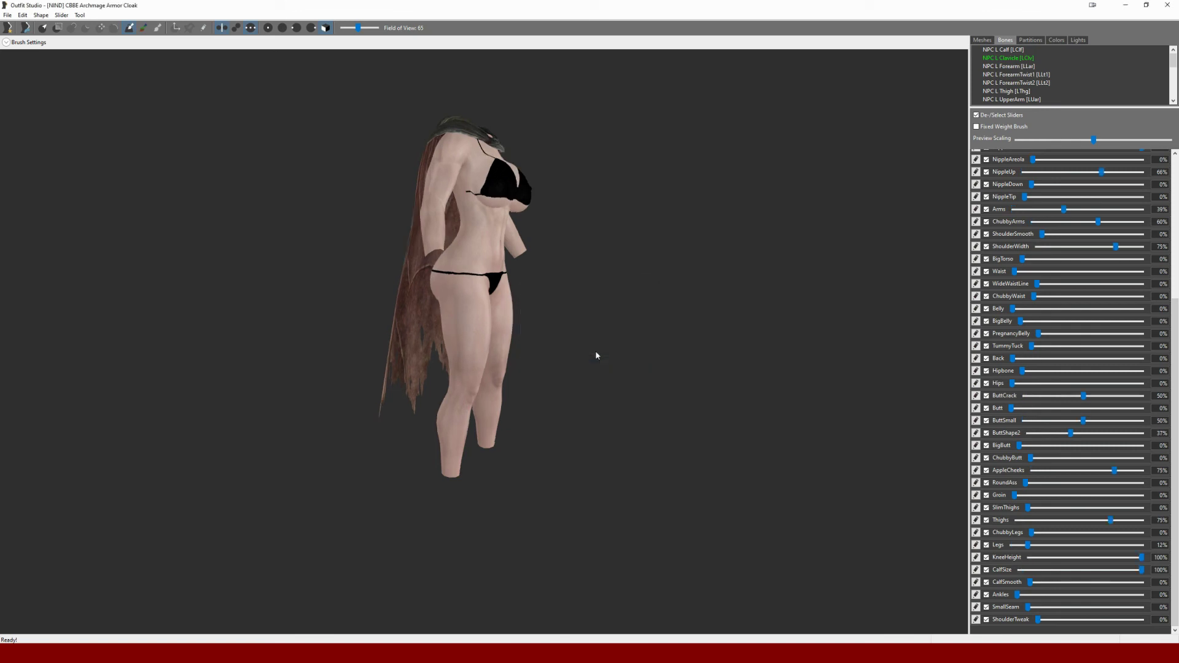
pyautogui.moveTo(595, 348); pyautogui.dragTo(473, 360, button='right')
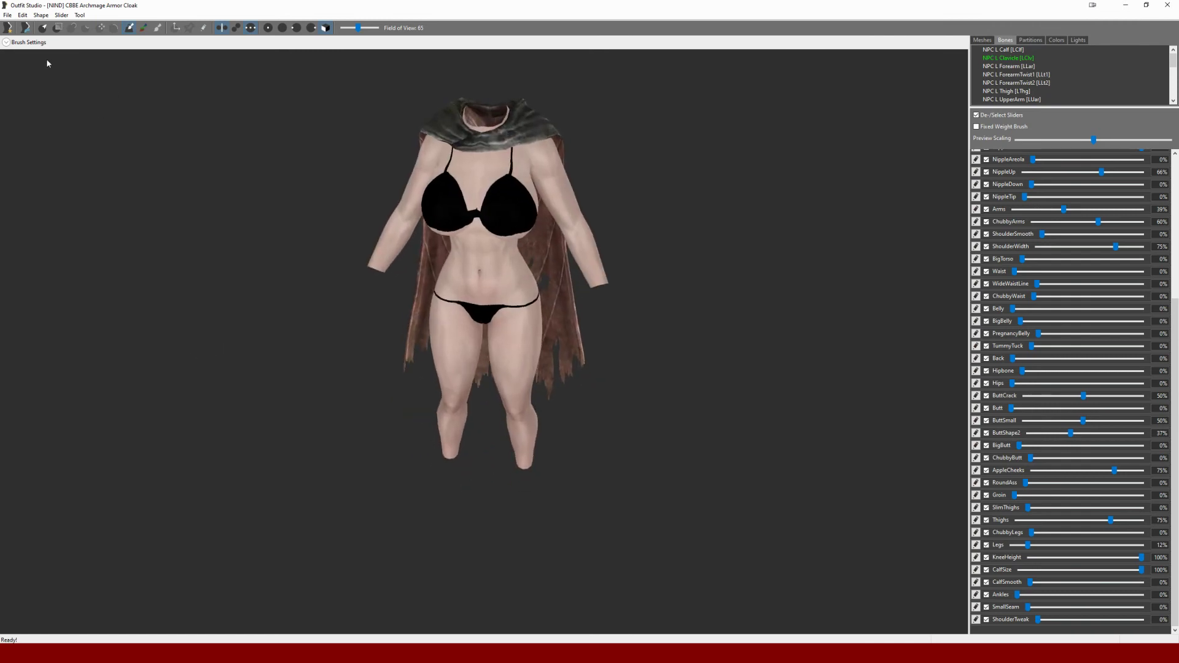
# Save the project as 'Cloak' with 'Copy reference shape into output' unchecked
pyautogui.click(7, 16)
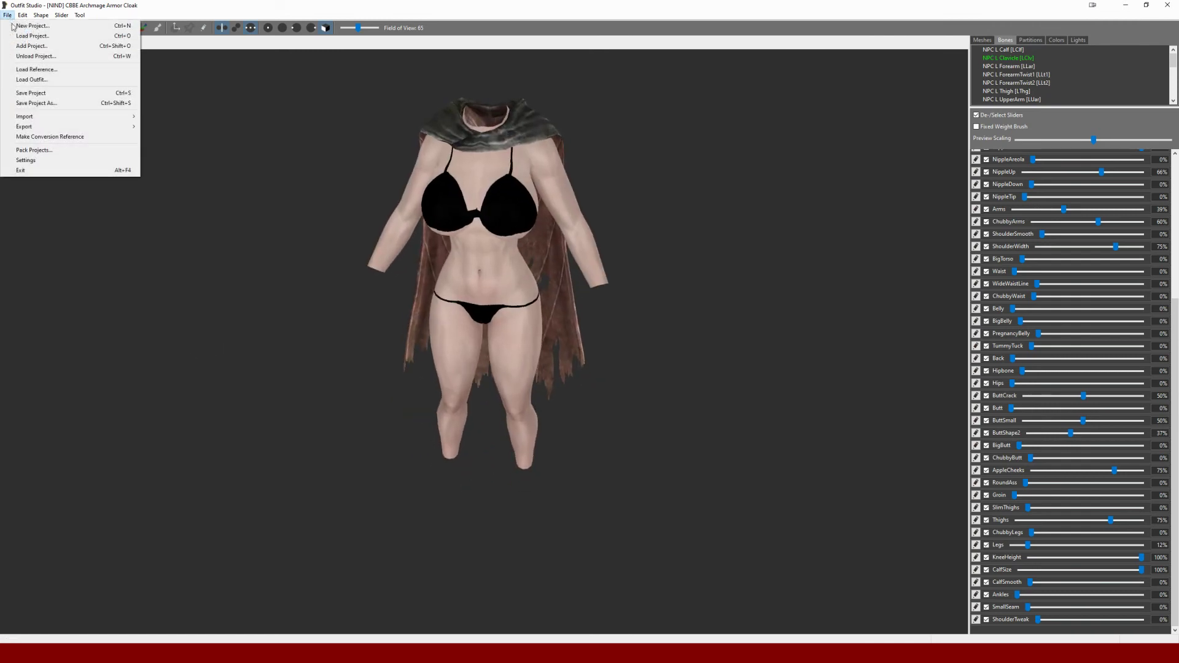
pyautogui.click(34, 104)
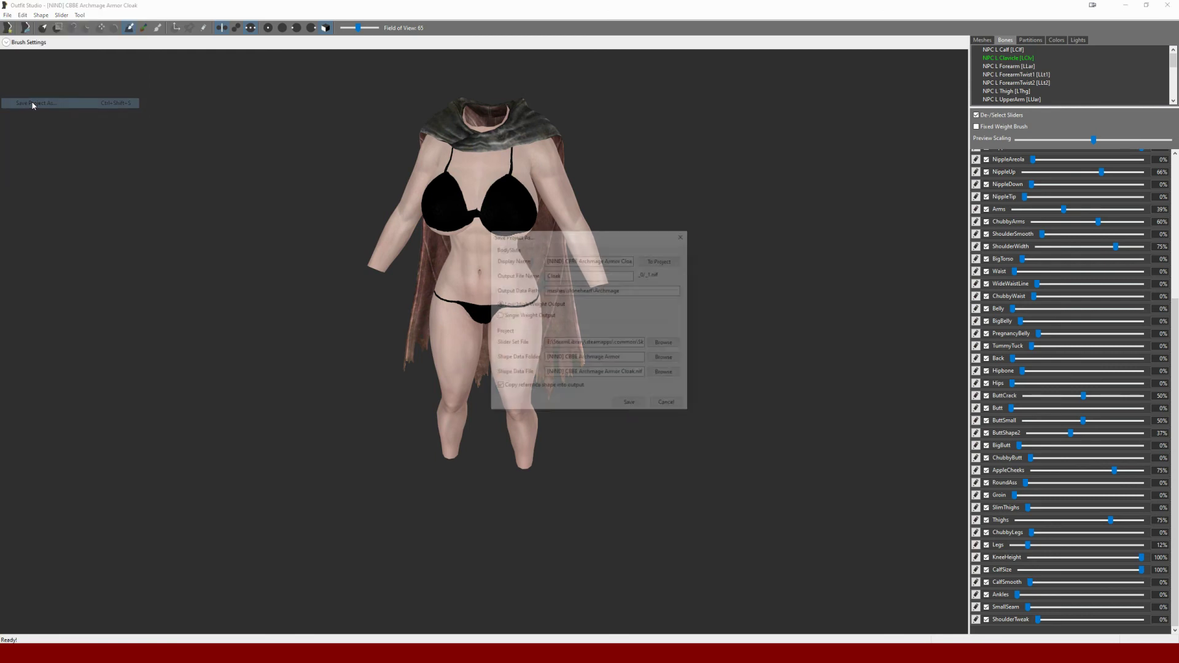
pyautogui.click(498, 388)
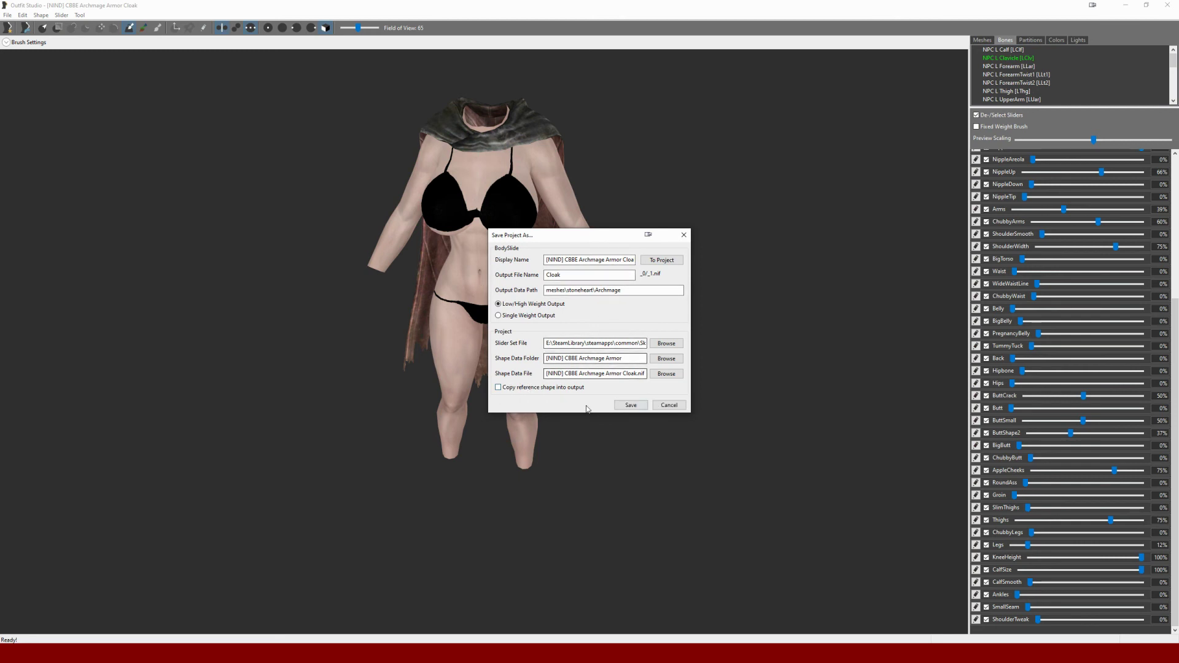
pyautogui.click(633, 405)
pyautogui.moveTo(633, 403); pyautogui.dragTo(577, 366, button='right')
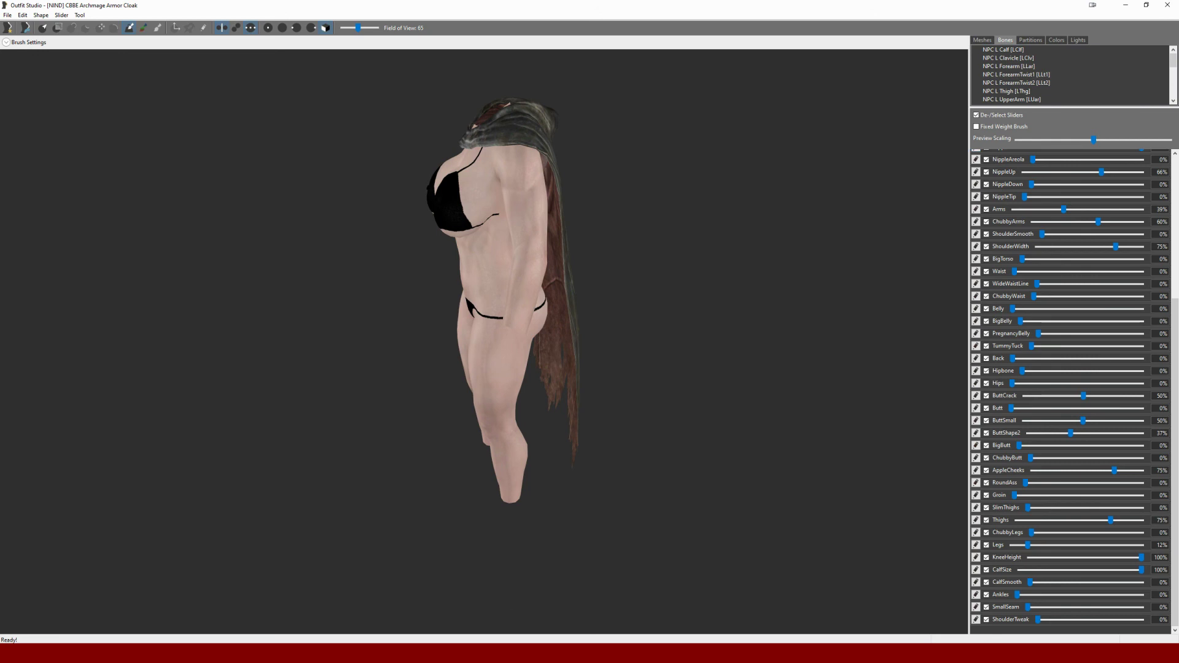
# Launch BodySlide from the Start menu, showing the Archmage cloak with GoddessArmor values
pyautogui.rightClick(365, 653)
pyautogui.press('super')
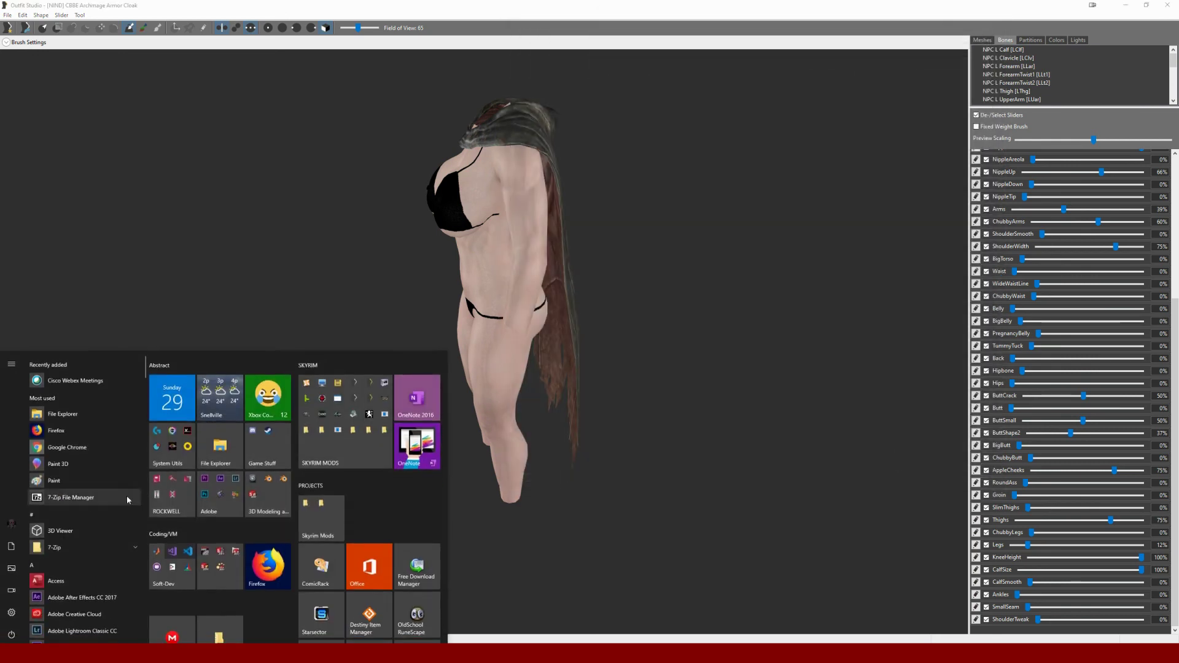
pyautogui.click(321, 555)
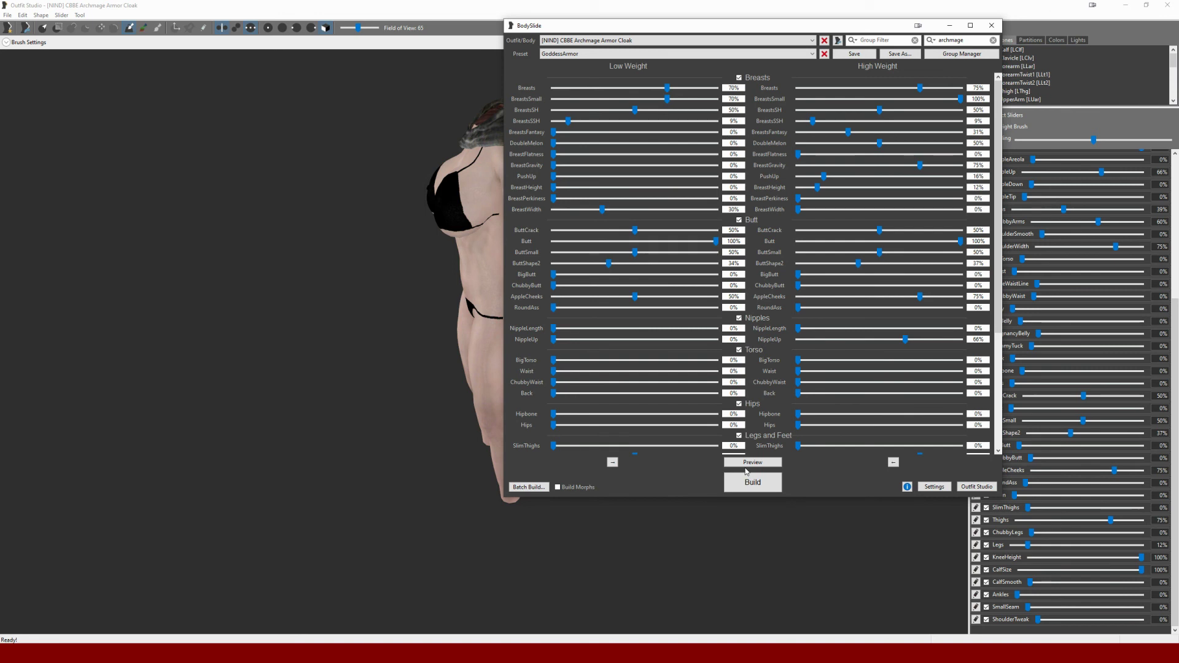
# Preview the cloak and push the High Weight ButtShape2 slider from 37% to 100%
pyautogui.click(746, 464)
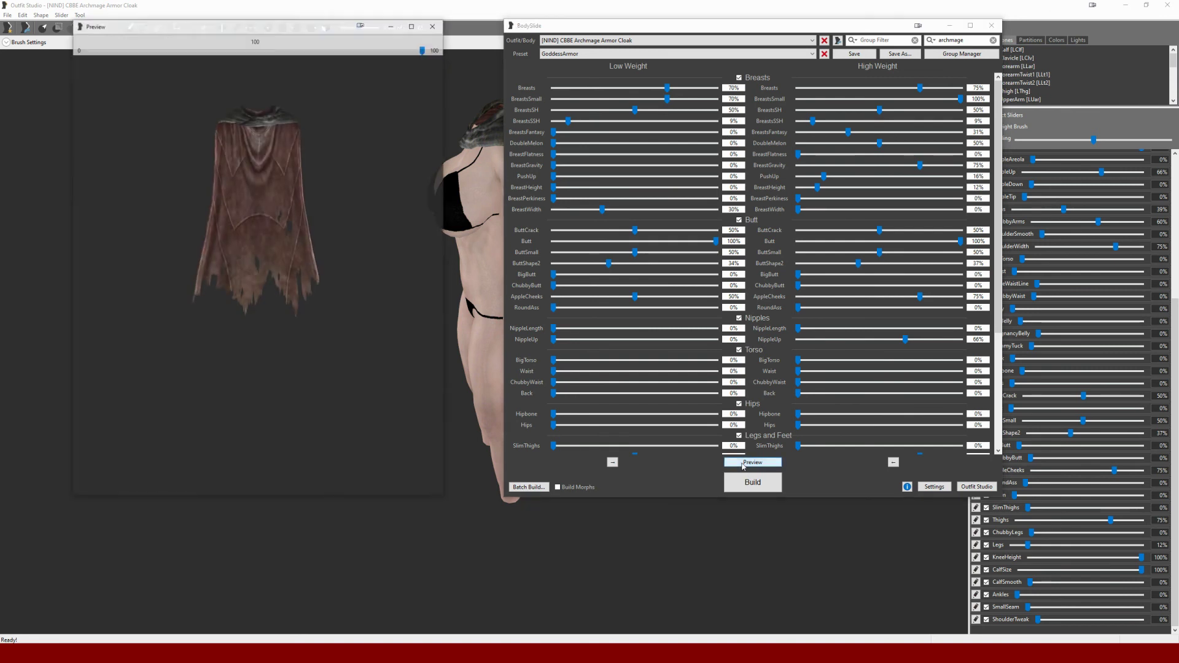
pyautogui.moveTo(307, 277); pyautogui.dragTo(352, 245)
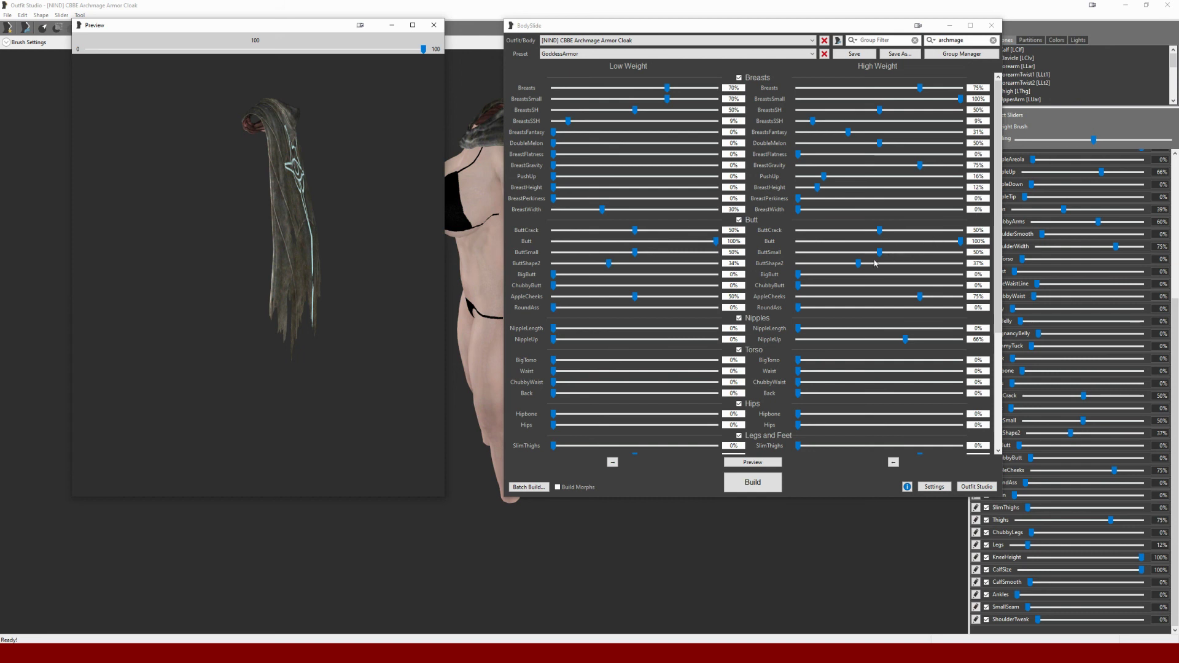
pyautogui.moveTo(858, 263); pyautogui.dragTo(370, 17)
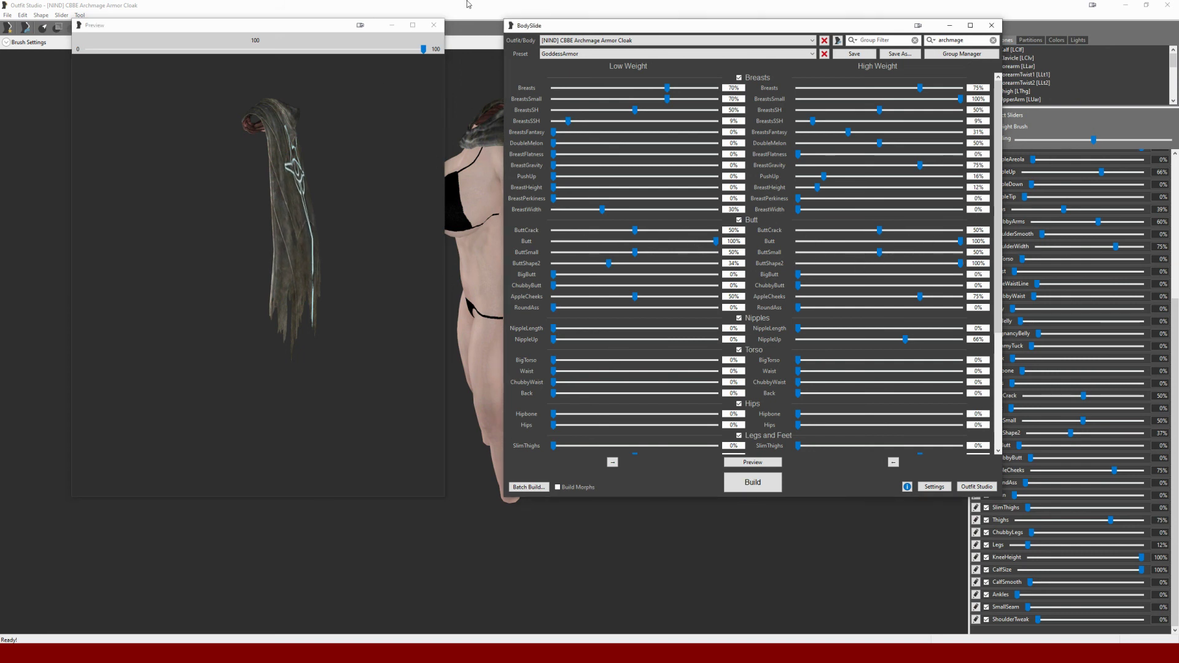
pyautogui.moveTo(876, 31); pyautogui.dragTo(486, 67)
pyautogui.moveTo(349, 64); pyautogui.dragTo(649, 56)
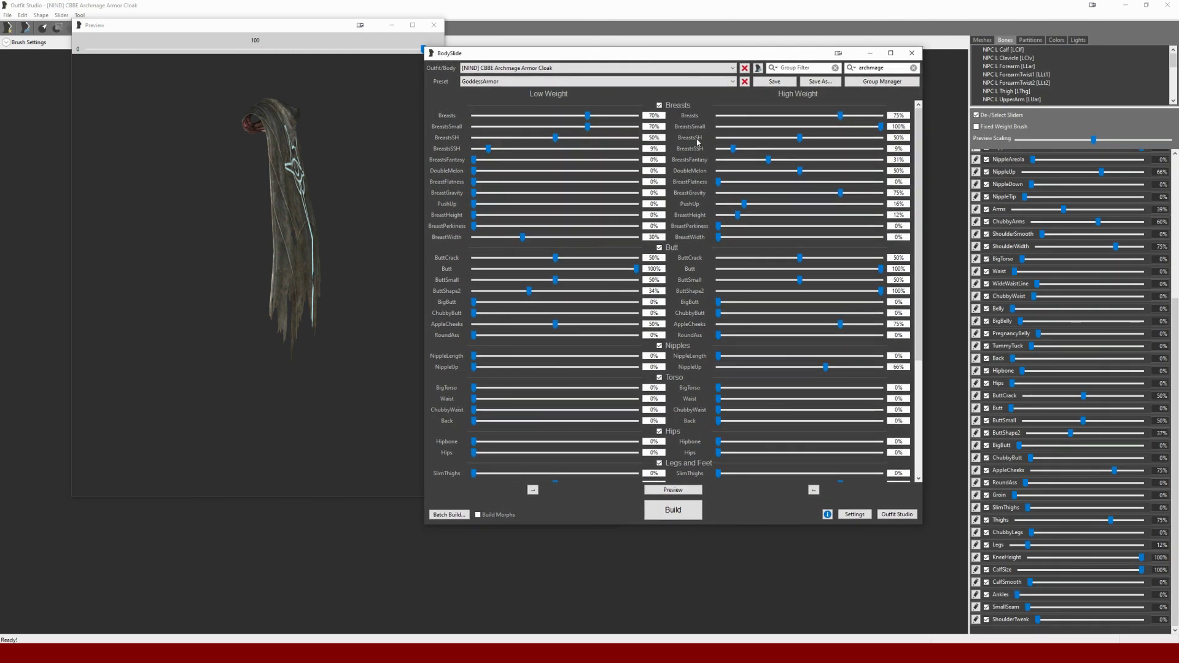